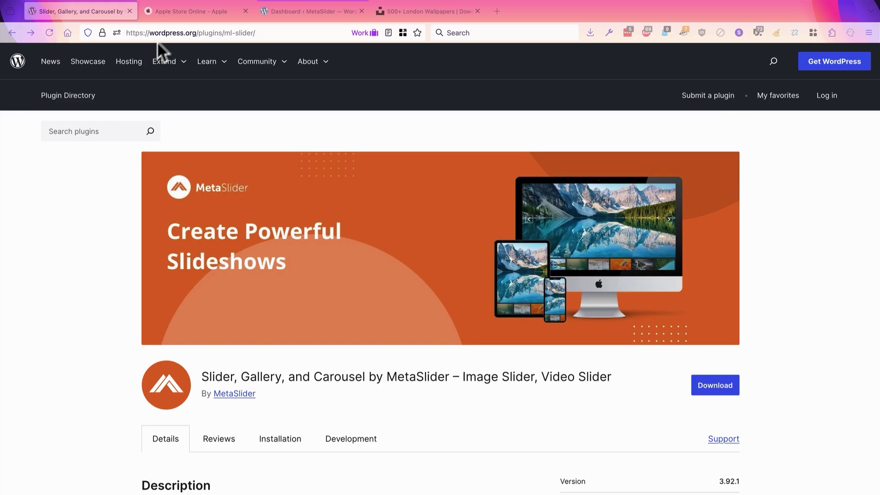
Step: Browse the Apple online store's product row and 'The latest' carousel, then leave full screen
click(175, 12)
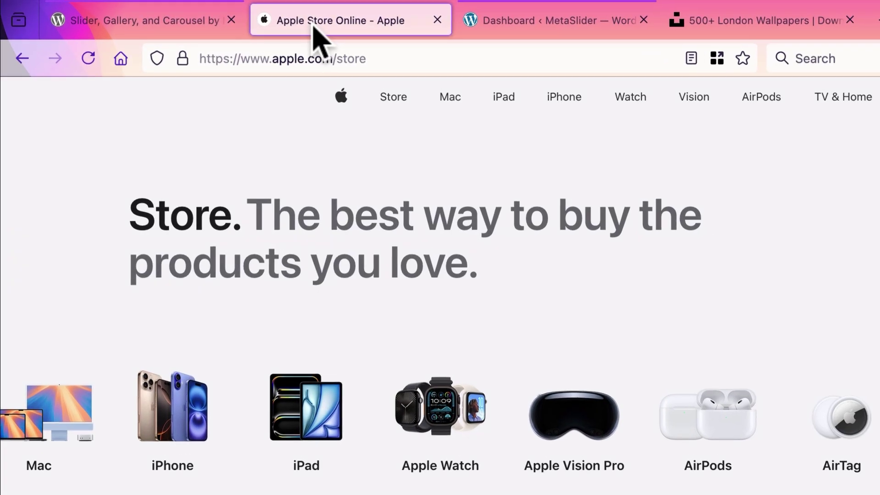
scroll(256, 426, left, 5)
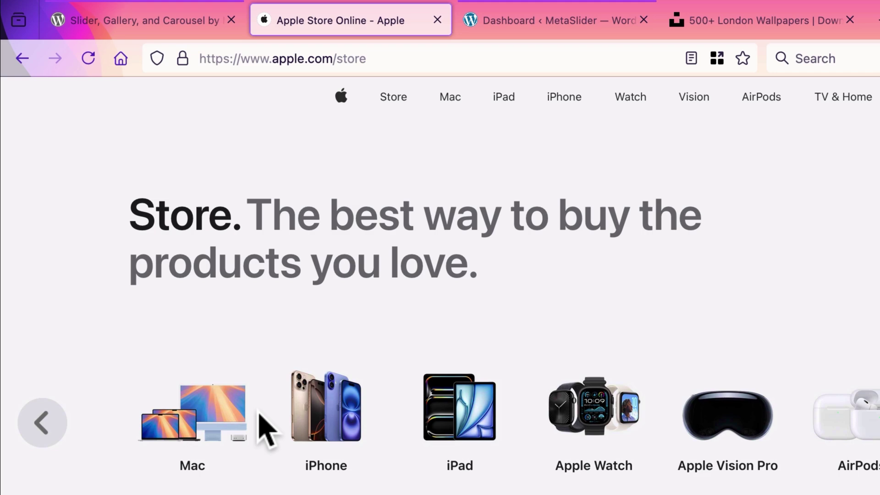
scroll(551, 451, right, 5)
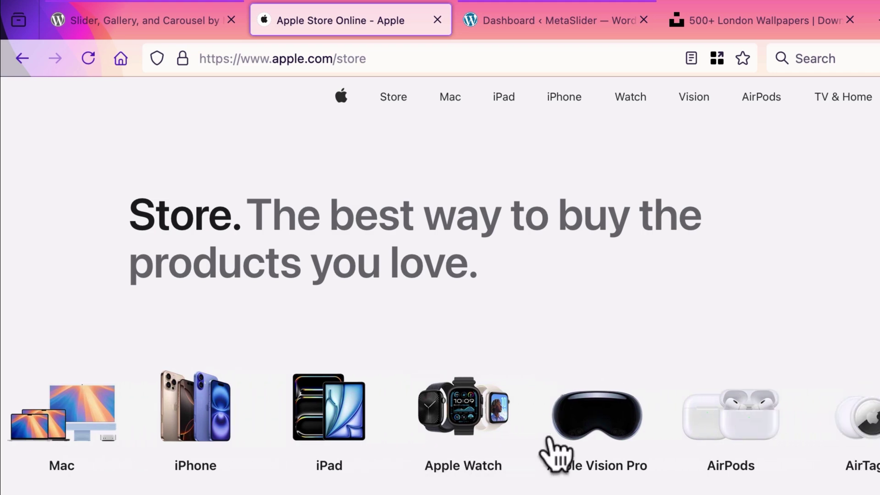
scroll(343, 338, down, 5)
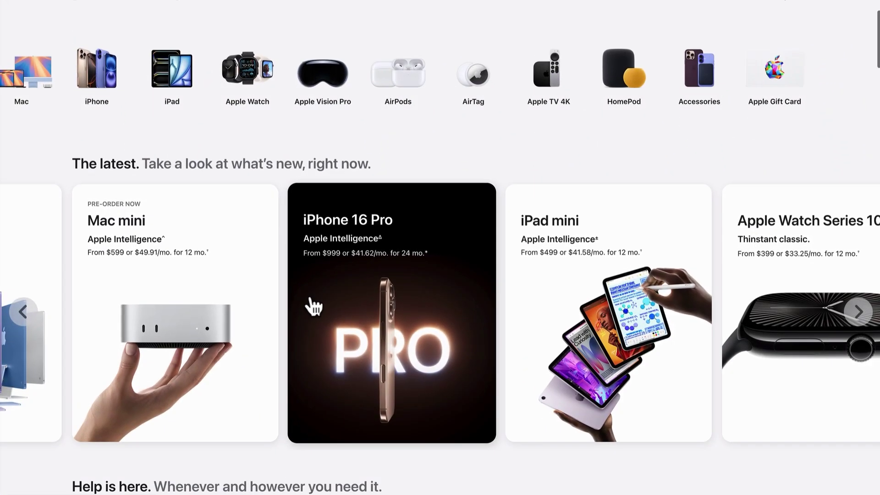
scroll(310, 304, right, 5)
scroll(310, 304, right, 2)
scroll(305, 304, right, 3)
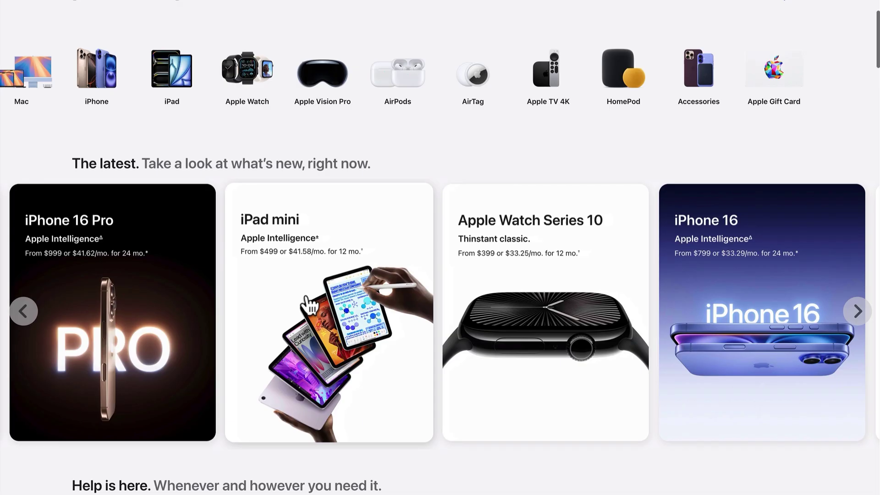
scroll(305, 304, right, 3)
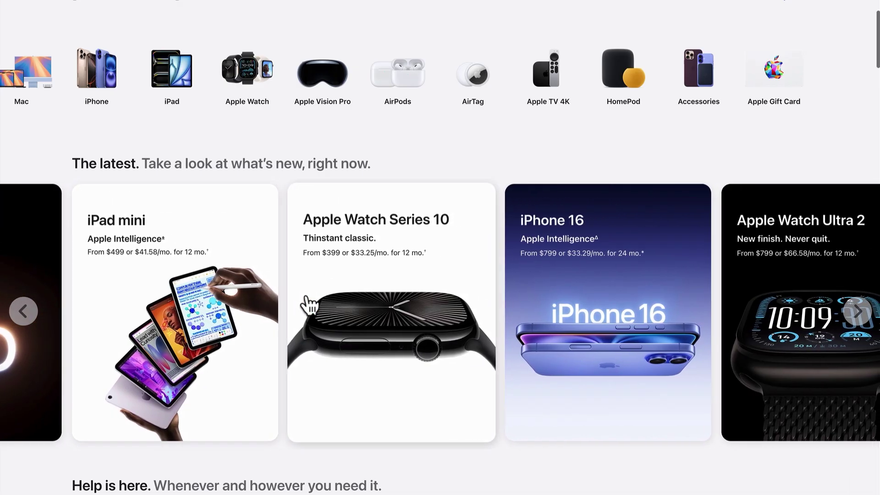
scroll(307, 304, up, 3)
key(F11)
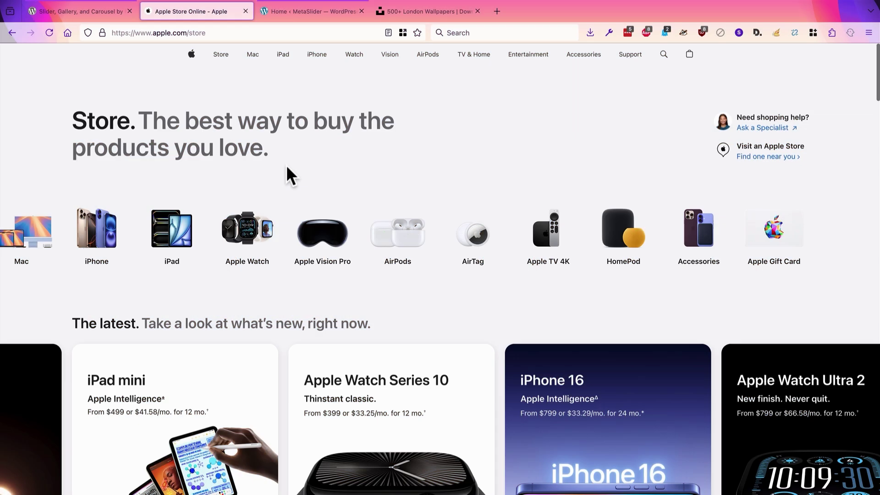
Step: Download the Unsplash London photo with Union Jack bunting, a taxi and a red bus
click(312, 13)
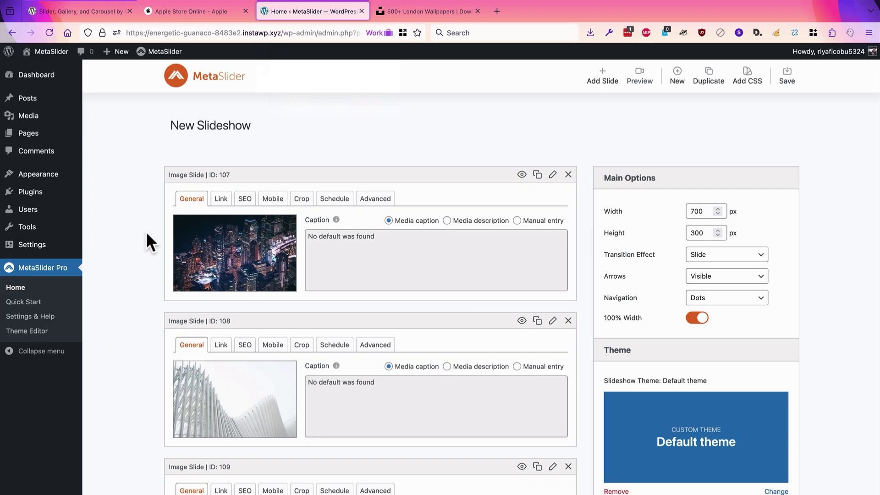
click(403, 11)
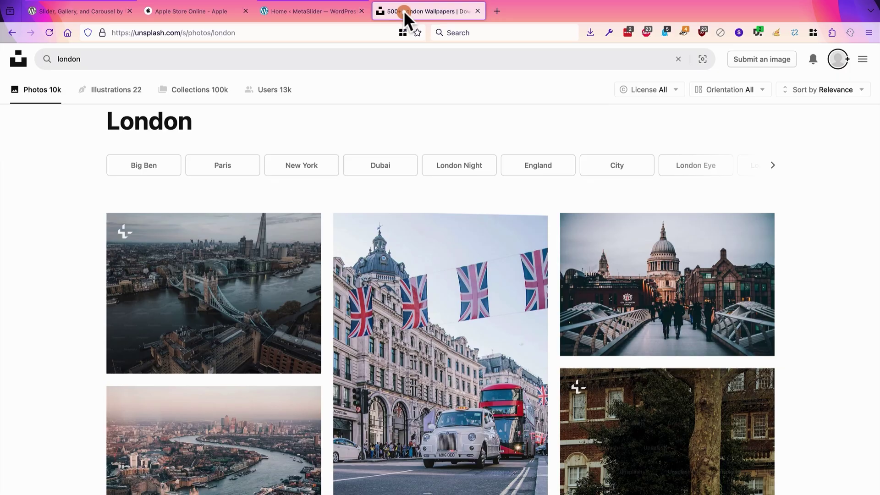
mouse_move(440, 328)
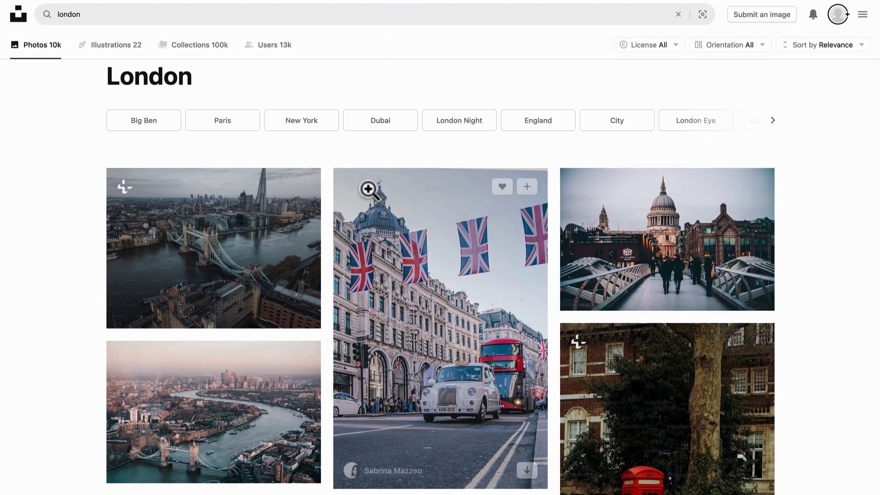
click(367, 227)
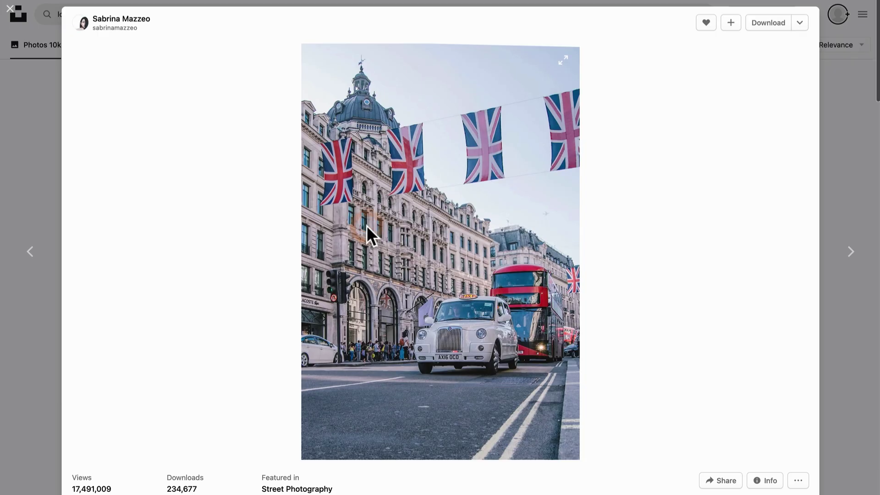
click(766, 23)
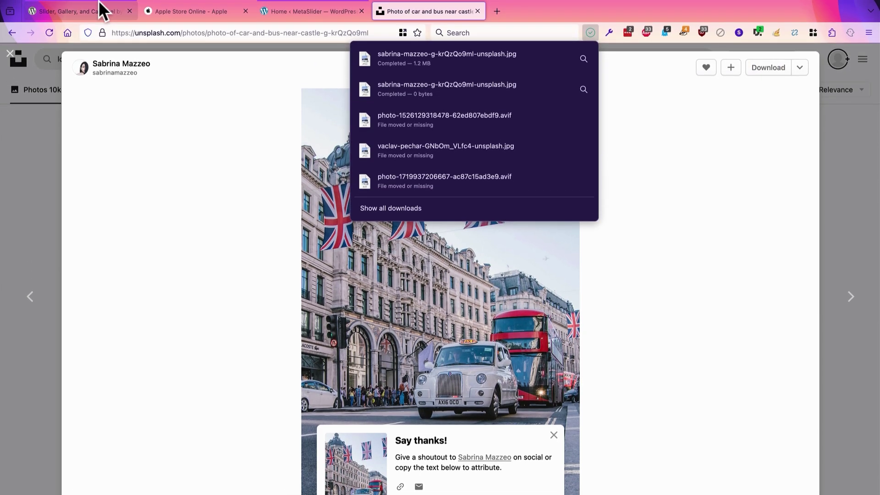
Step: Exit full screen and rename the desktop photo to london-photo-bus-british-flags.jpg
key(ctrl+super+f)
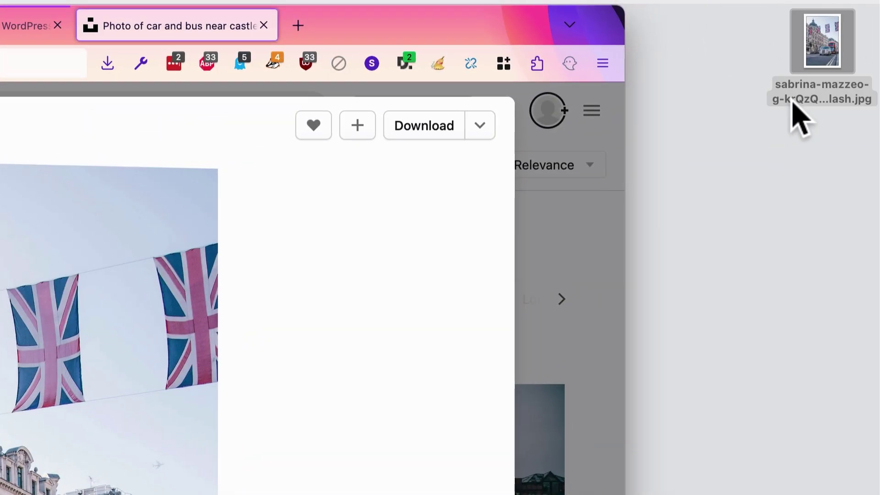
click(831, 54)
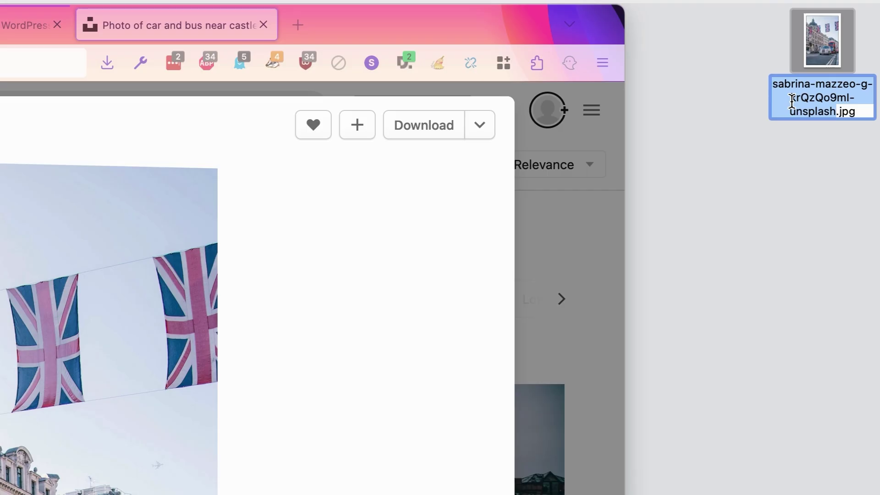
text(london-)
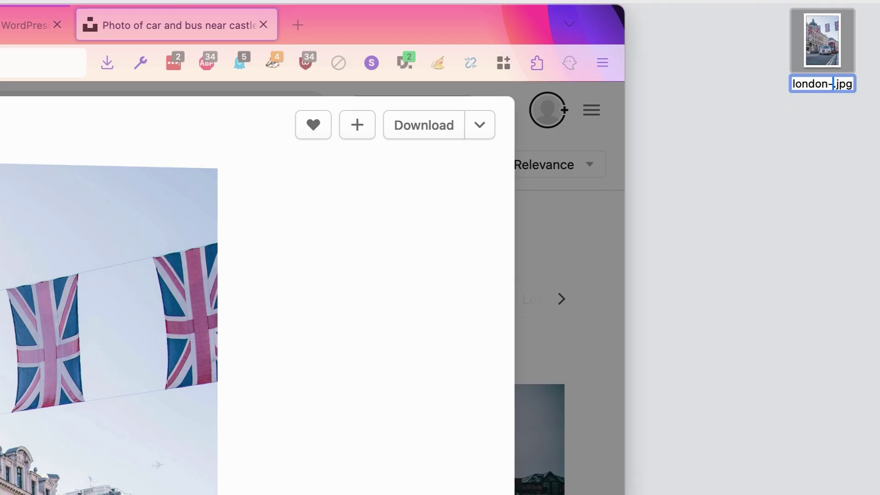
text(photo)
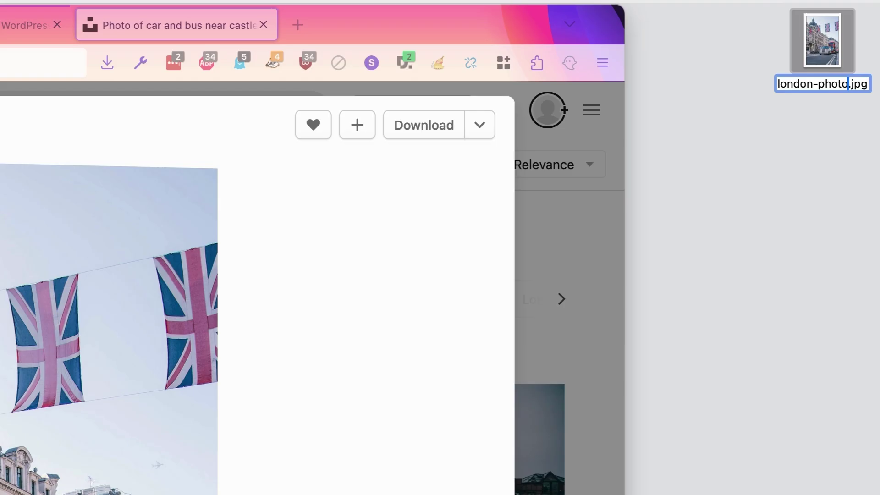
text(-b)
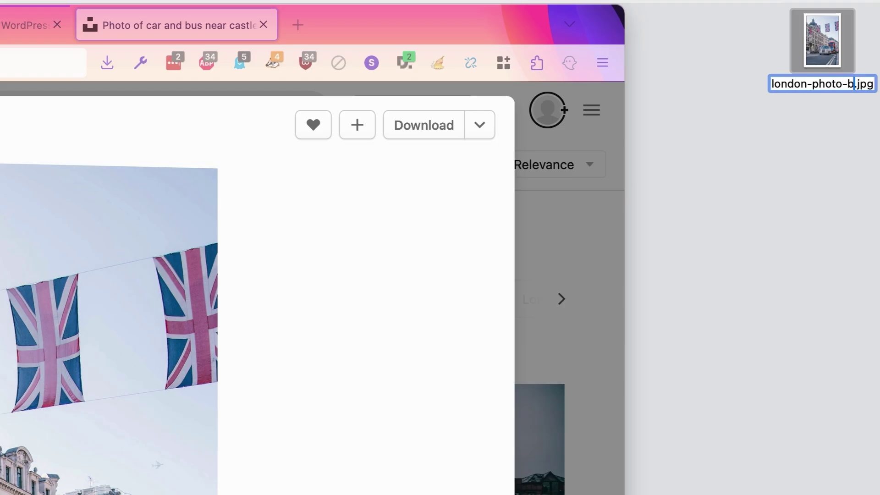
text(us-)
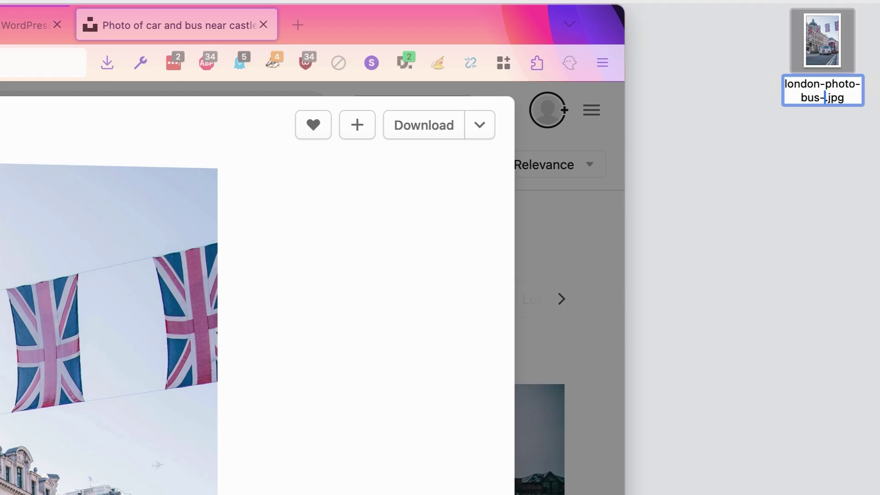
text(british-fla)
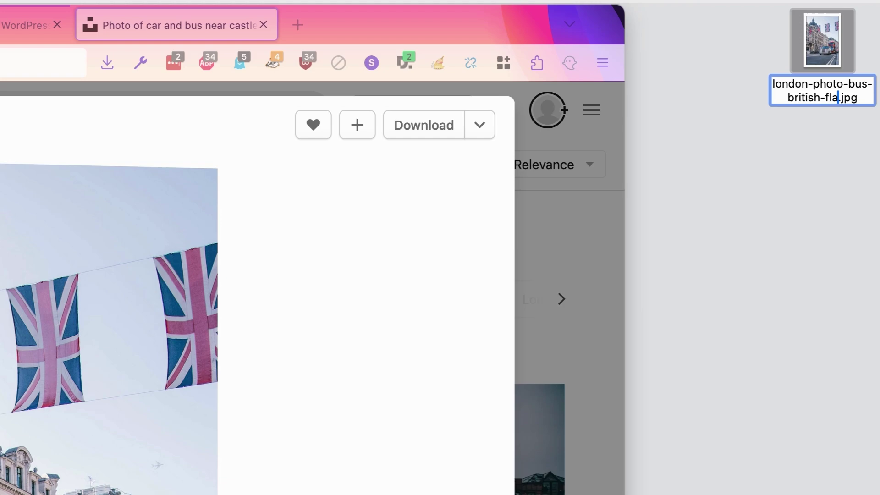
text(gs)
key(Return)
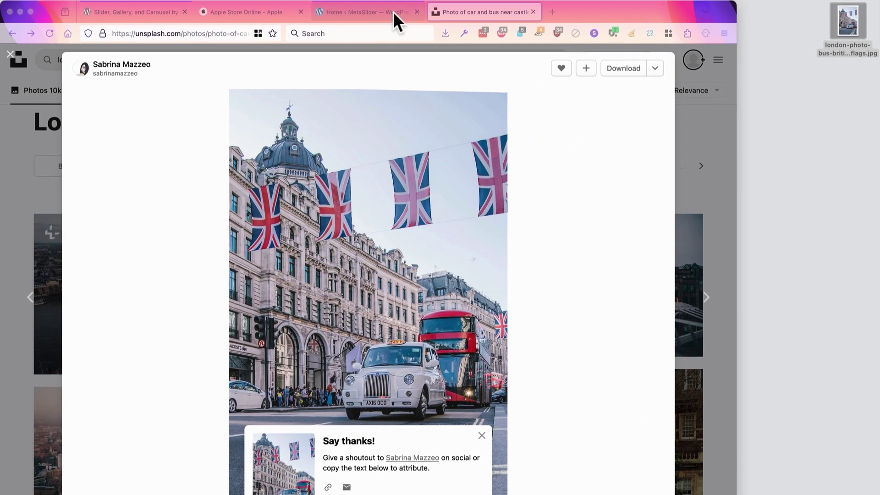
Step: Upload the renamed London photo from the desktop as a new MetaSlider slide
click(392, 14)
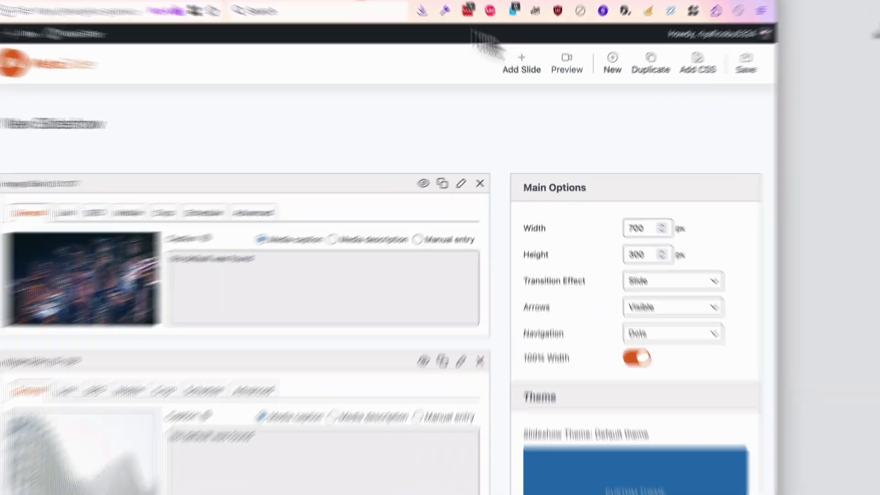
click(514, 54)
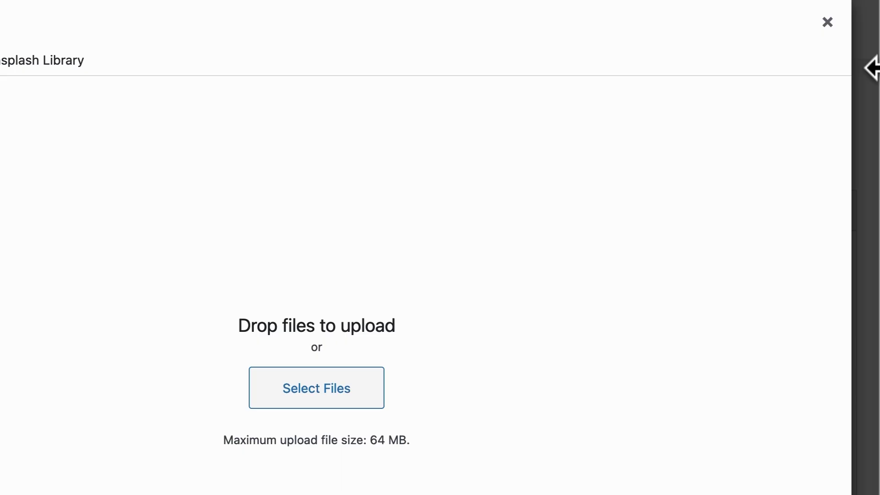
drag(848, 27, 402, 255)
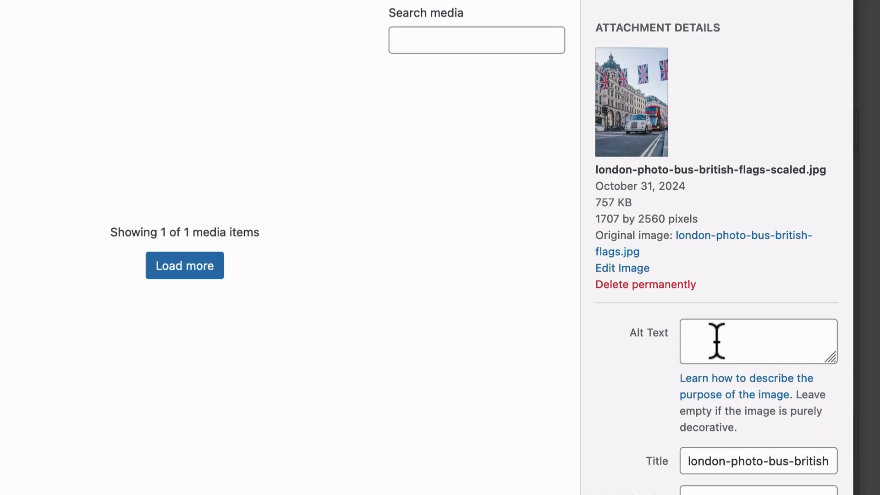
Step: Give the photo the alt text 'Photo of London with a bus and a taxi'
click(643, 296)
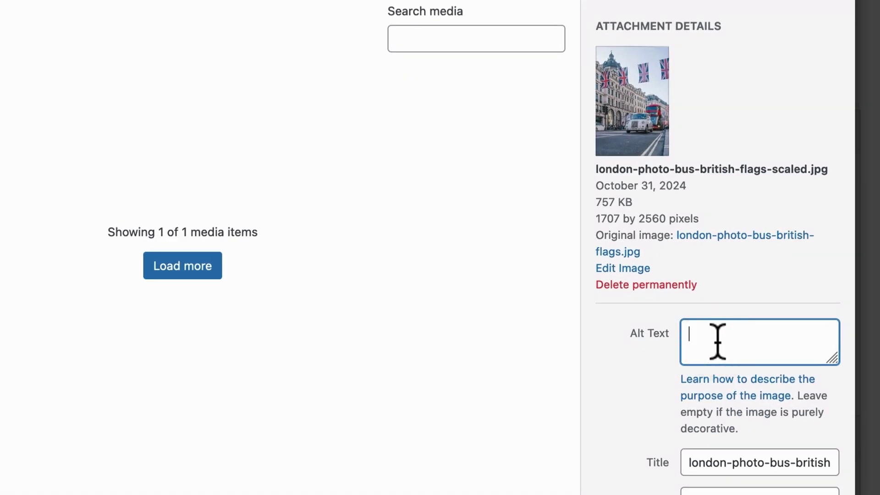
click(627, 334)
click(687, 338)
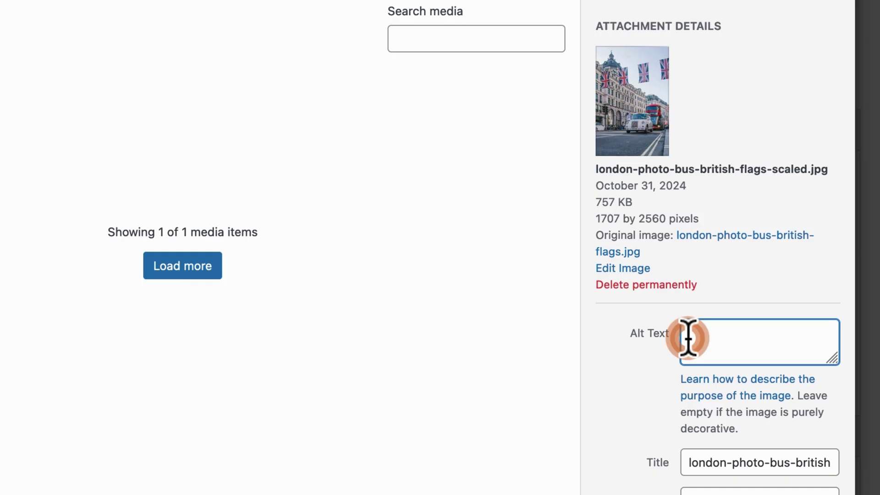
text(P)
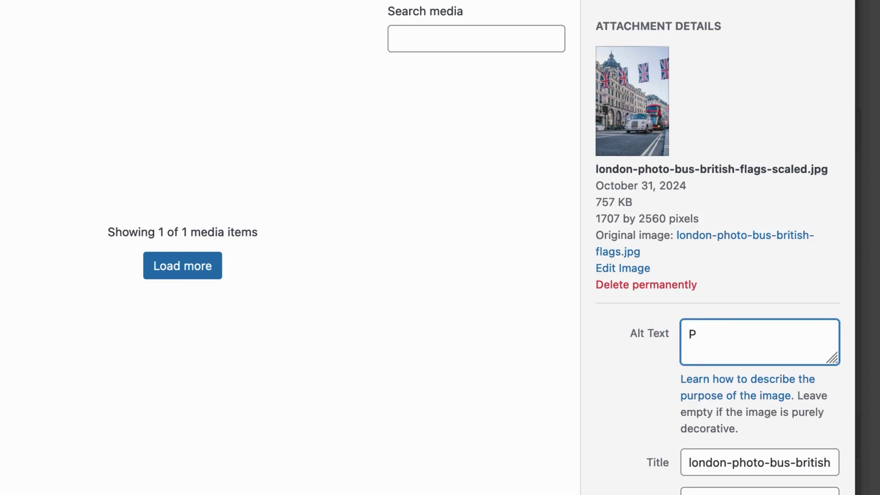
text(ohot)
key(BackSpace)
key(BackSpace)
key(BackSpace)
key(BackSpace)
key(BackSpace)
text(o)
key(BackSpace)
text(ho)
text(to )
text(of L)
text(ondon with a bus and a taxi)
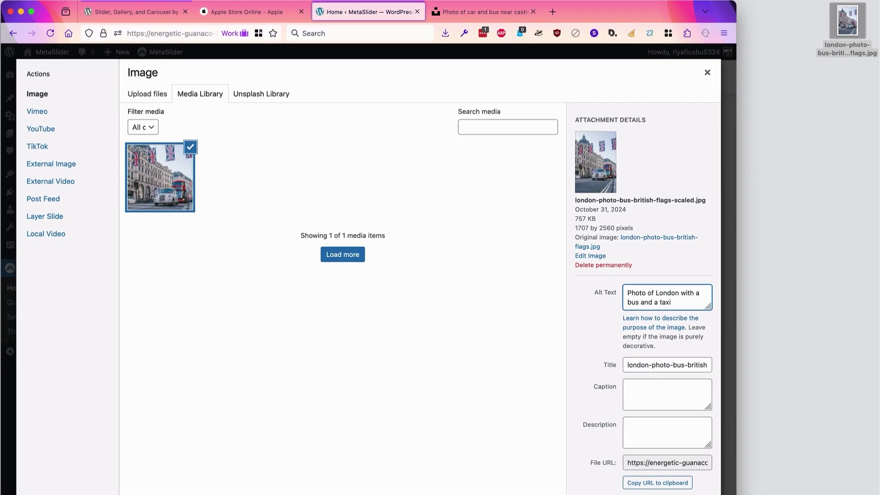
Step: Add the London photo as slide 112 and show its SEO settings
key(Escape)
scroll(298, 275, down, 2)
scroll(297, 275, down, 5)
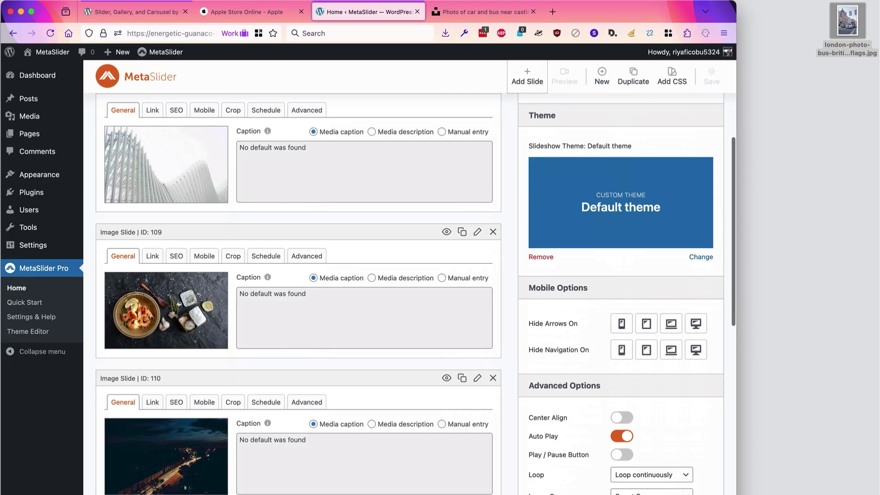
scroll(297, 275, down, 5)
scroll(275, 313, down, 8)
scroll(274, 313, down, 1)
scroll(275, 313, up, 1)
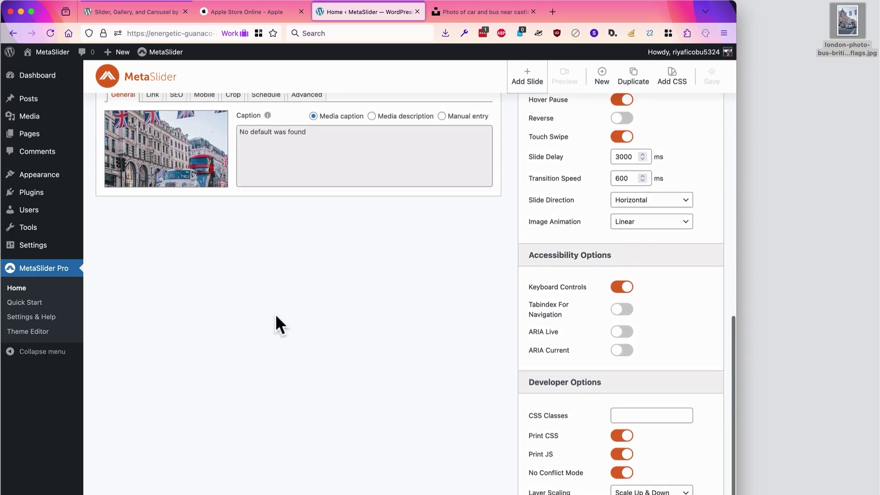
scroll(274, 313, up, 4)
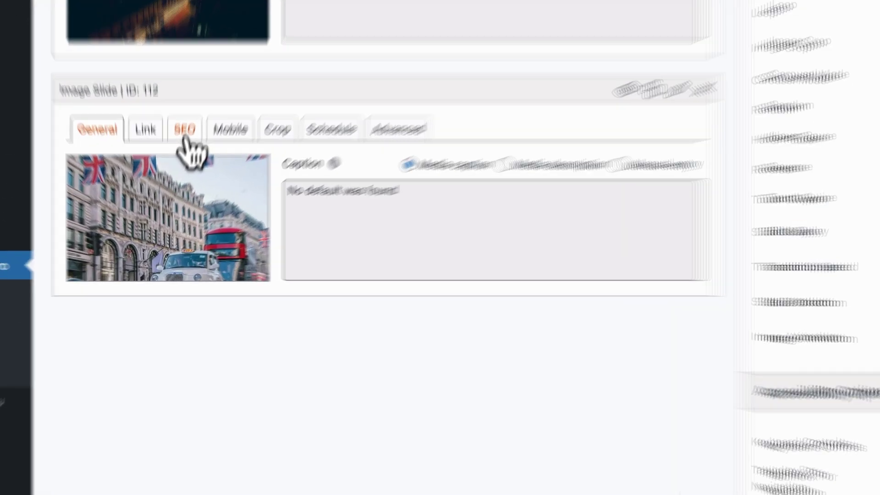
click(177, 188)
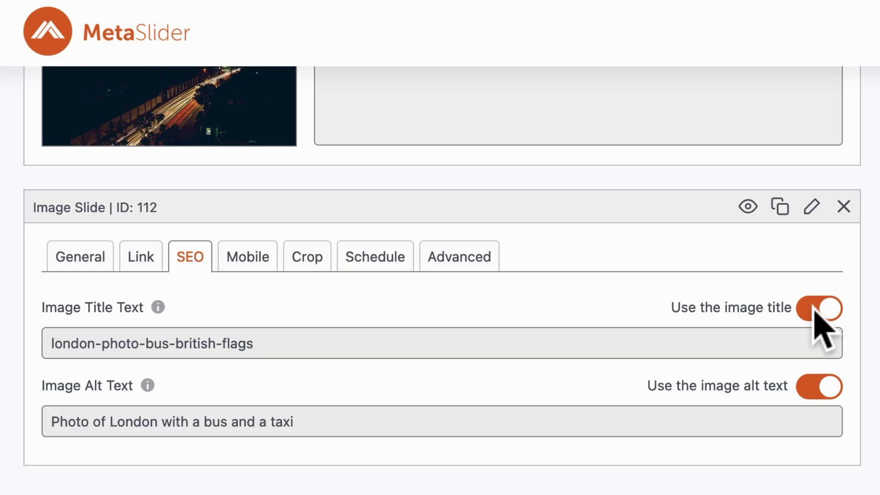
Step: Turn off the automatic image title and alt text, then paste the alt text as the title
click(807, 312)
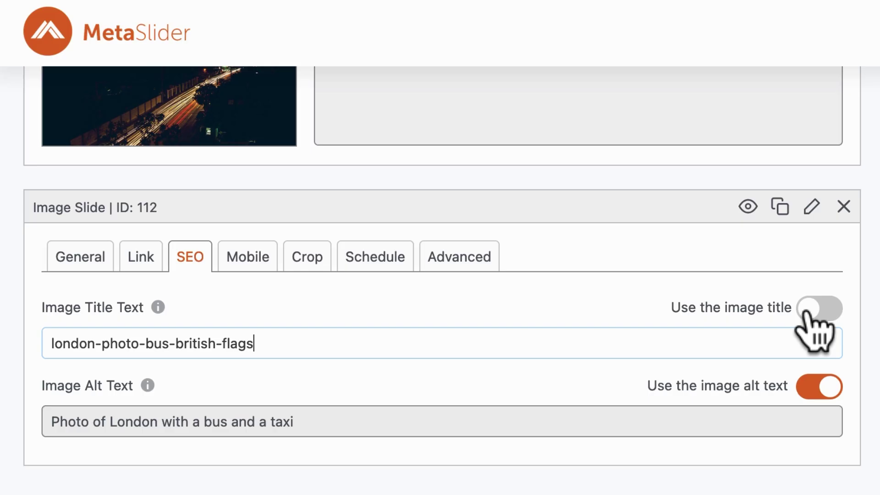
click(813, 388)
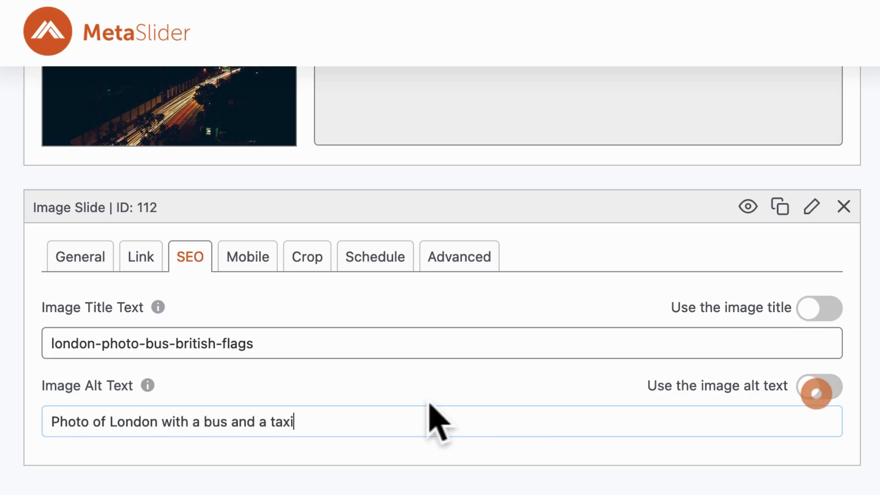
drag(350, 424, 20, 418)
key(ctrl+c)
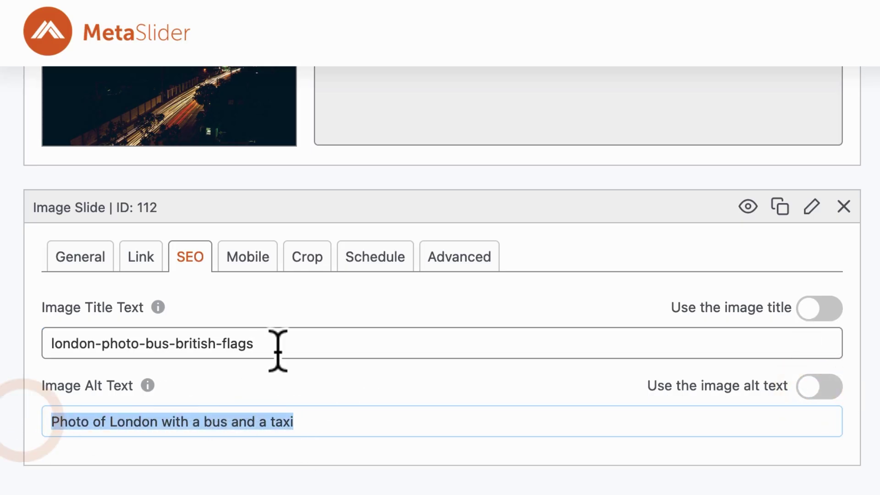
drag(277, 350, 9, 350)
key(ctrl+v)
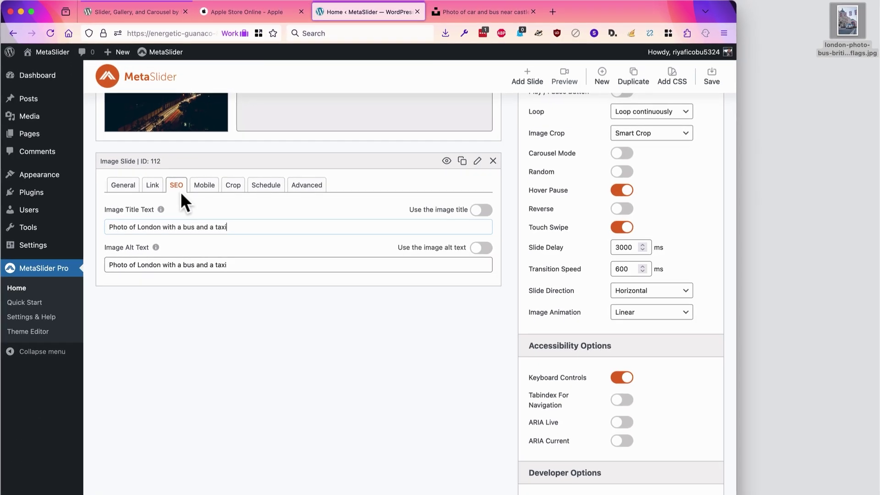
Step: Switch off 'Use the image alt text' and 'Use the image title' on slide 110's SEO tab
scroll(211, 243, up, 2)
scroll(212, 243, up, 3)
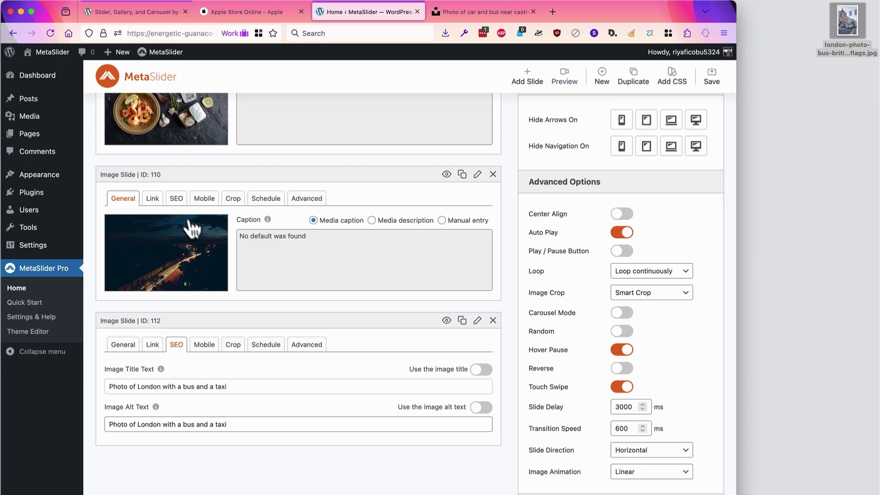
click(176, 199)
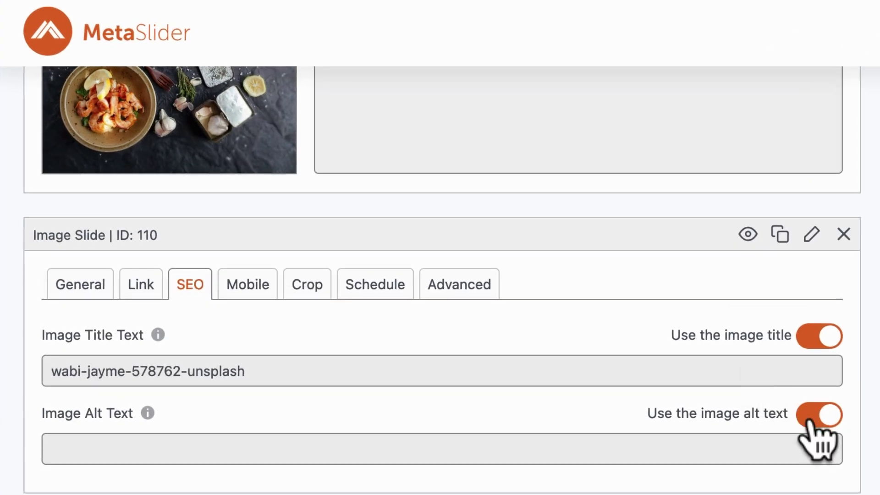
click(810, 415)
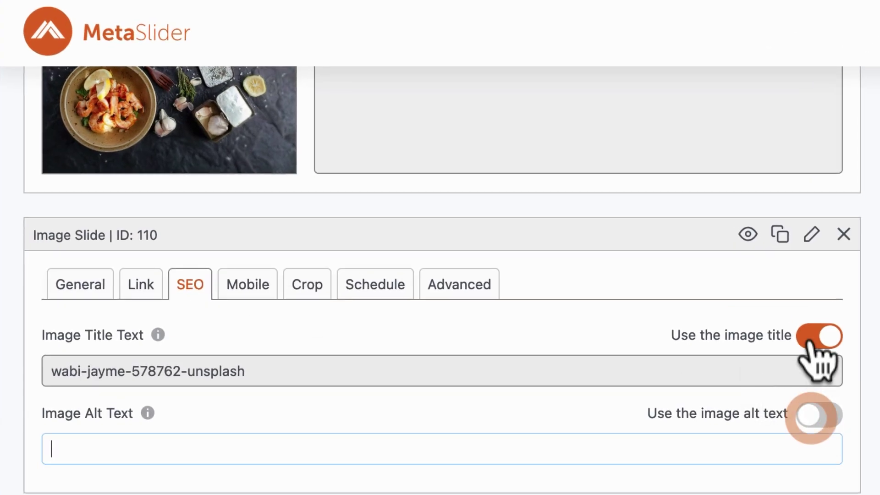
click(818, 334)
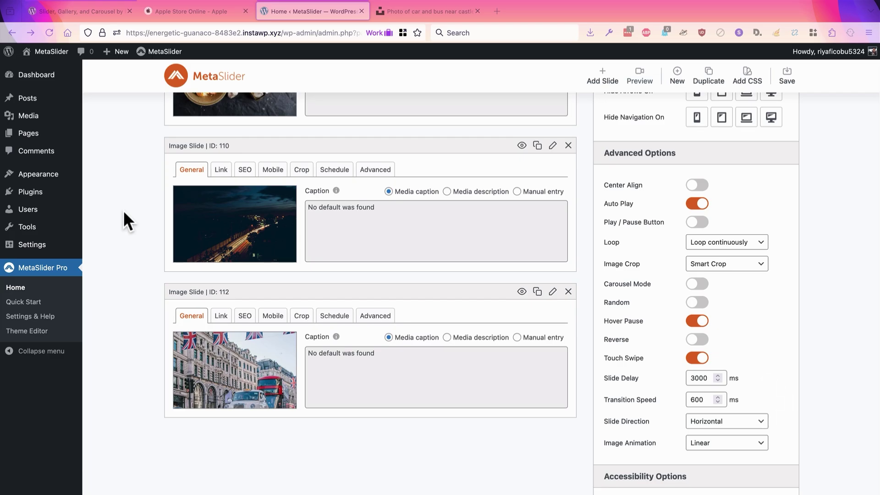
scroll(123, 210, up, 5)
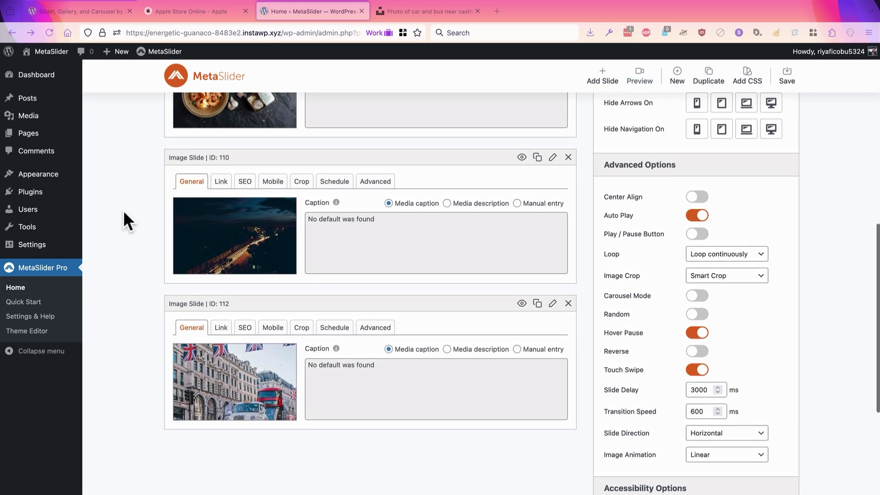
scroll(124, 212, up, 3)
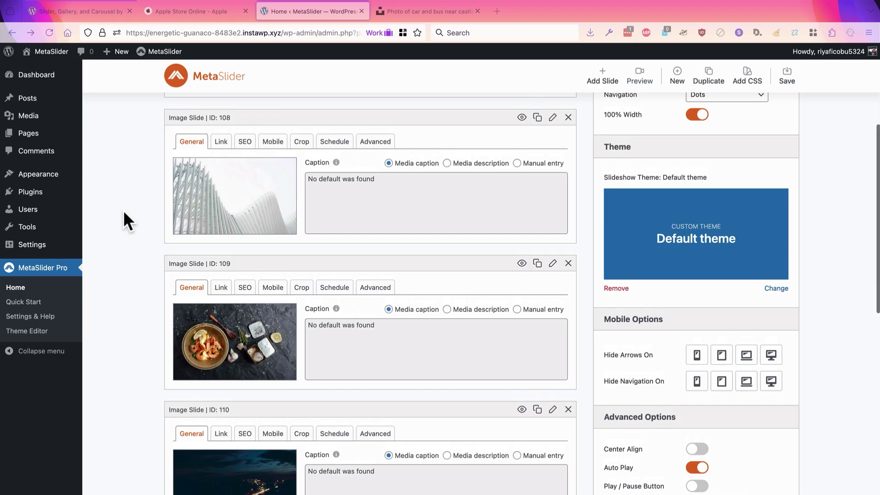
scroll(124, 213, down, 3)
scroll(124, 211, down, 3)
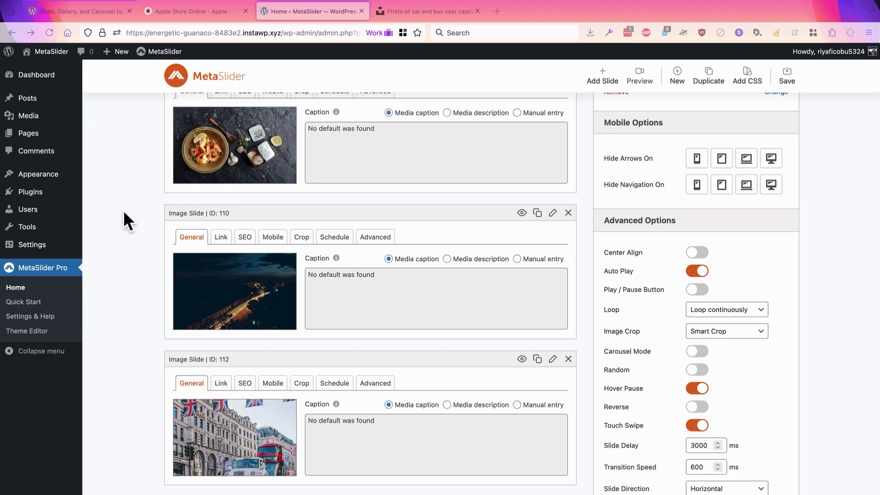
Step: Open slide 112's replacement-image library and compare the London photo's 1707×2560 size with a 1080×720 image
click(217, 431)
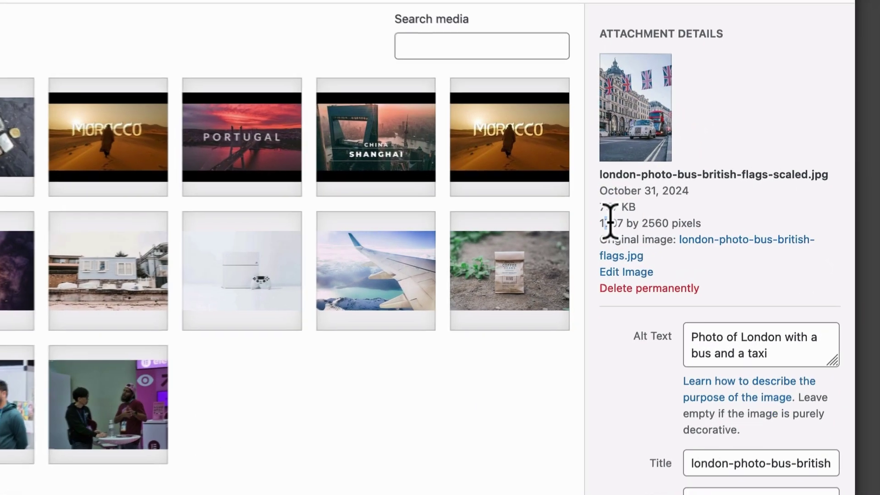
drag(722, 228, 735, 227)
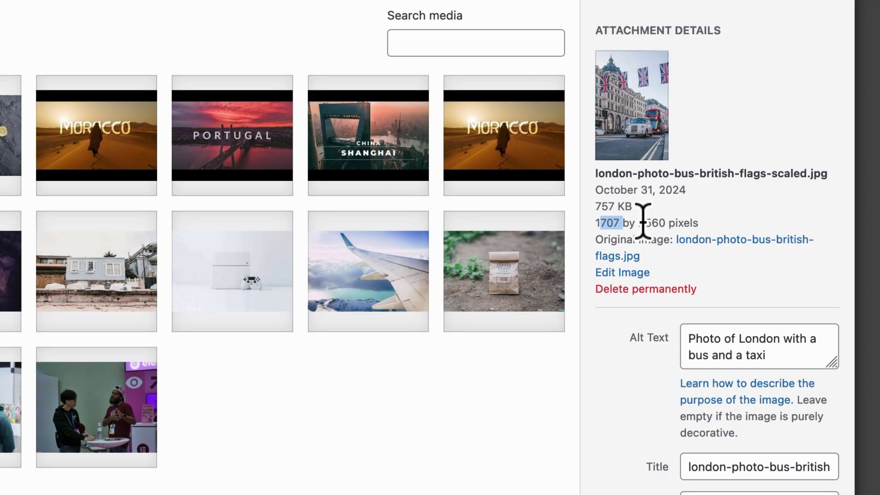
drag(639, 223, 665, 223)
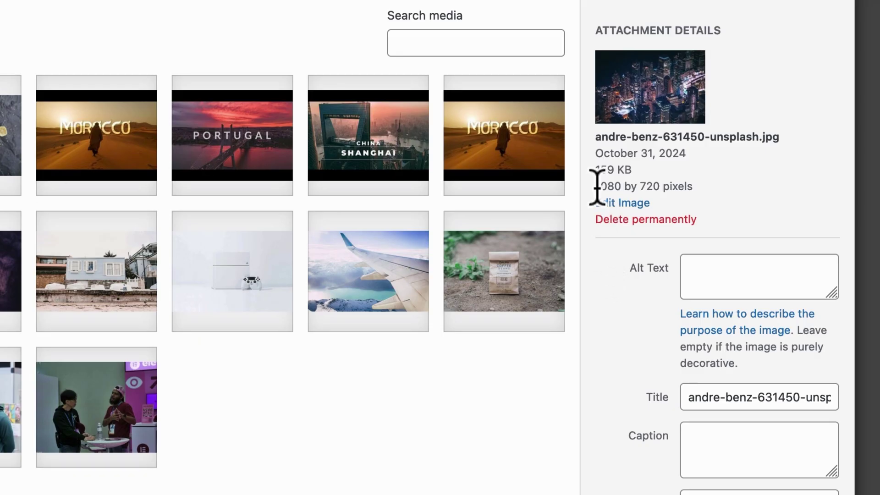
drag(596, 186, 660, 186)
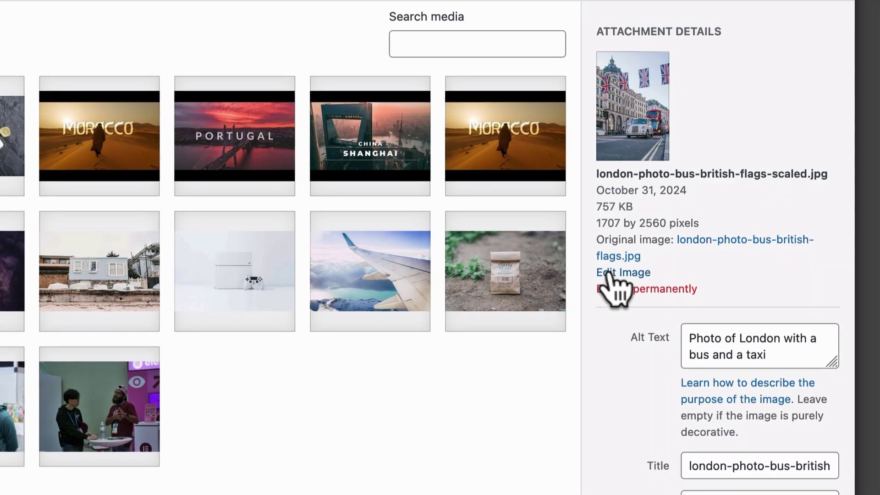
Step: Scale the London photo from 1707×2560 to 1000×1500 pixels in the image editor
click(607, 273)
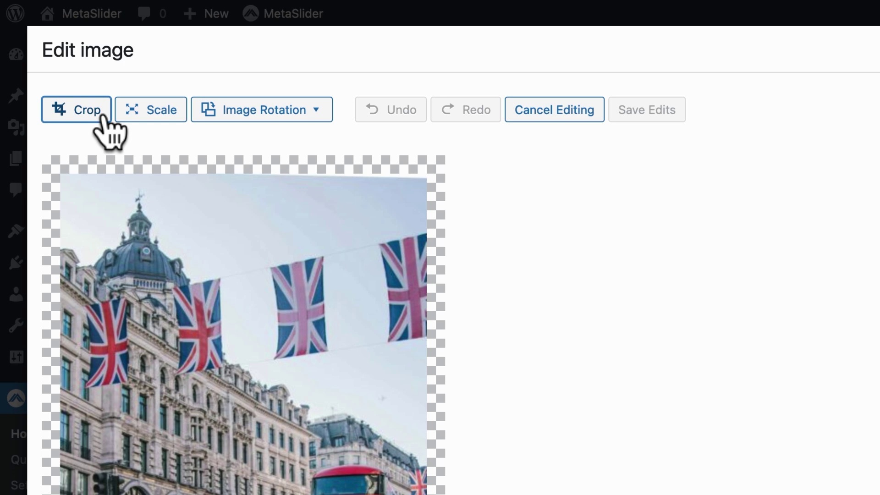
click(147, 110)
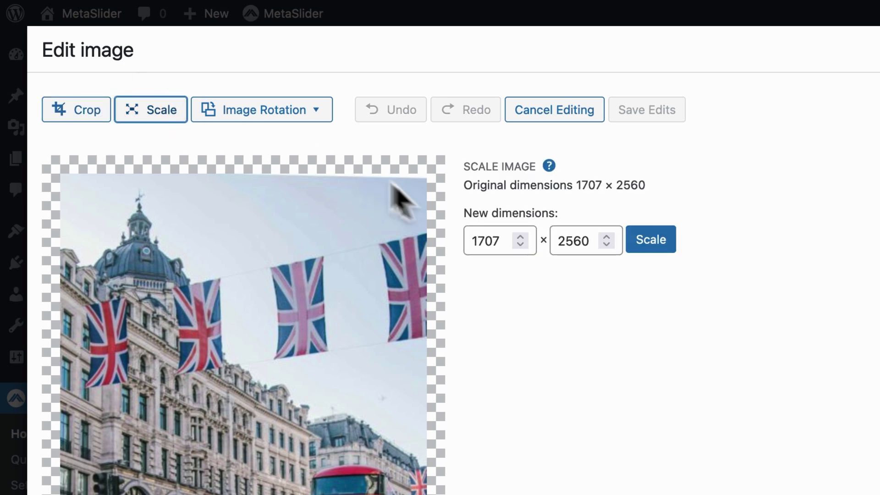
drag(501, 239, 482, 239)
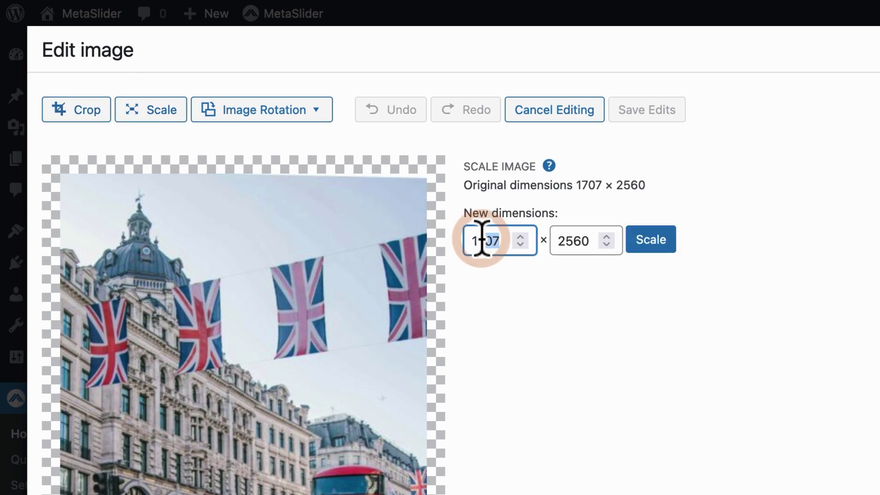
key(BackSpace)
key(BackSpace)
text(000)
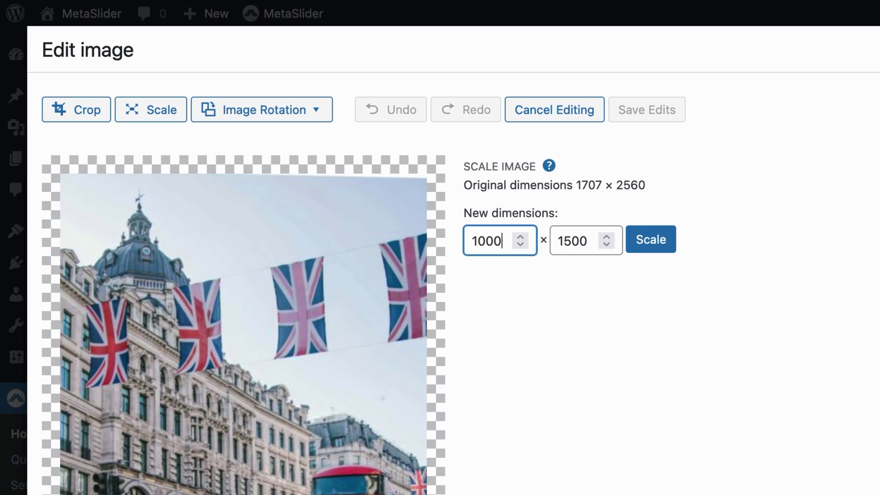
click(657, 245)
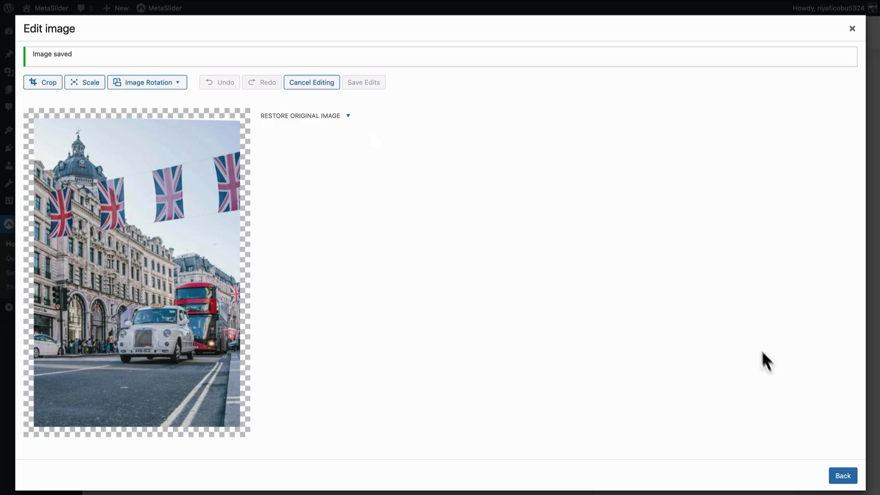
Step: Return to the replacement library and confirm the London photo now measures 1000×1500
click(841, 477)
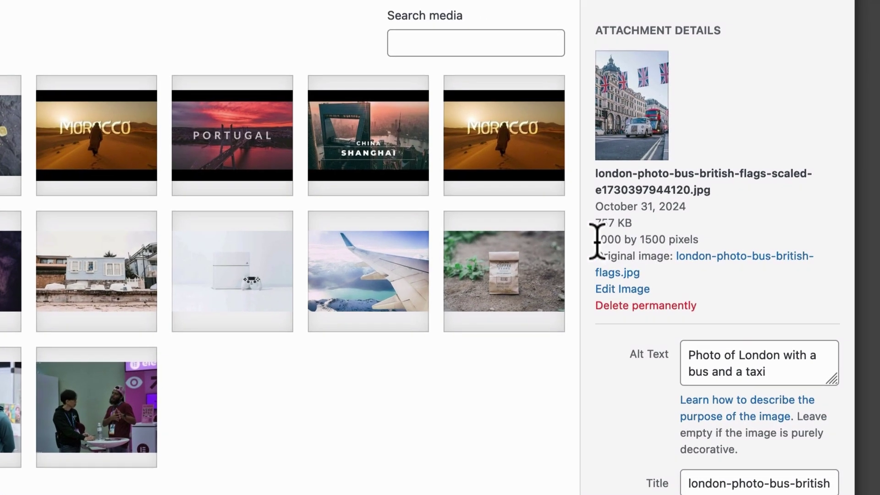
drag(597, 238, 698, 241)
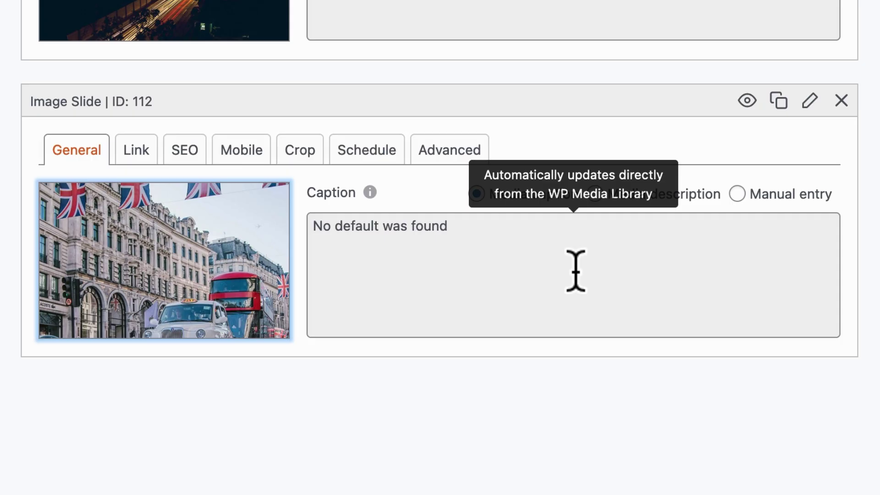
Step: Give slide 112 the manual caption 'This is a photo from my trip to London' and save
click(737, 194)
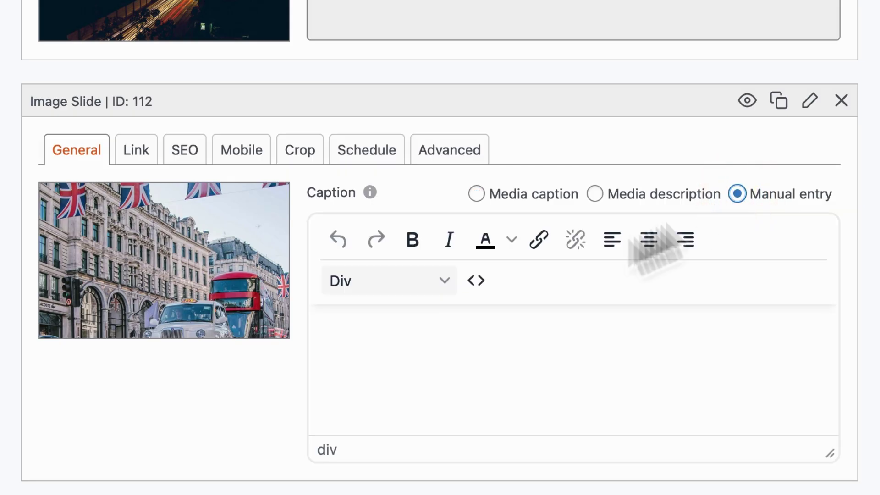
click(378, 355)
text(This is a photo from my trip to Lo)
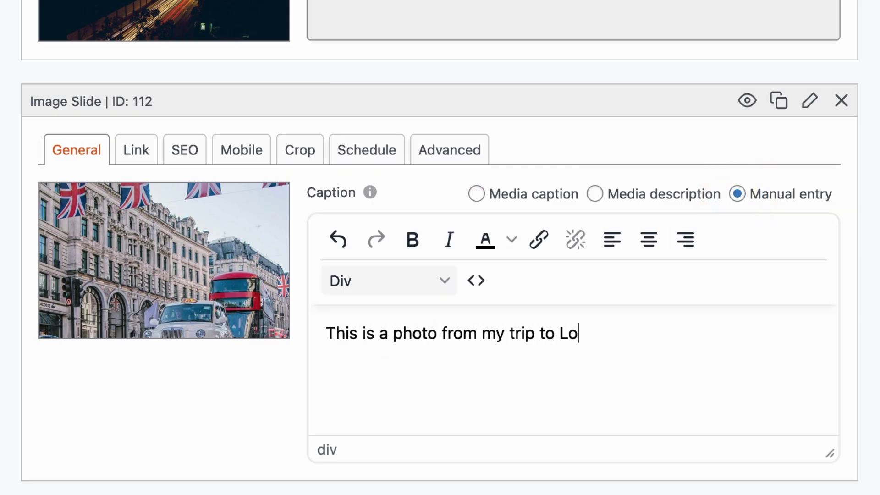
text(ndon)
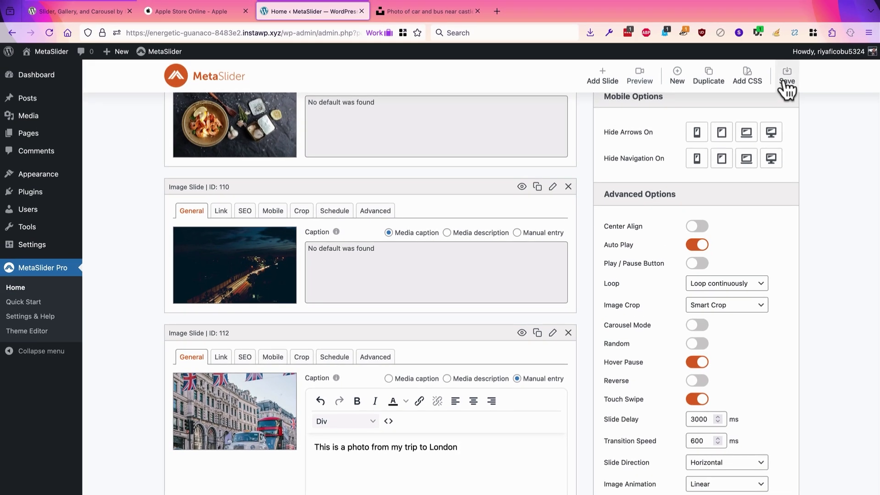
click(787, 83)
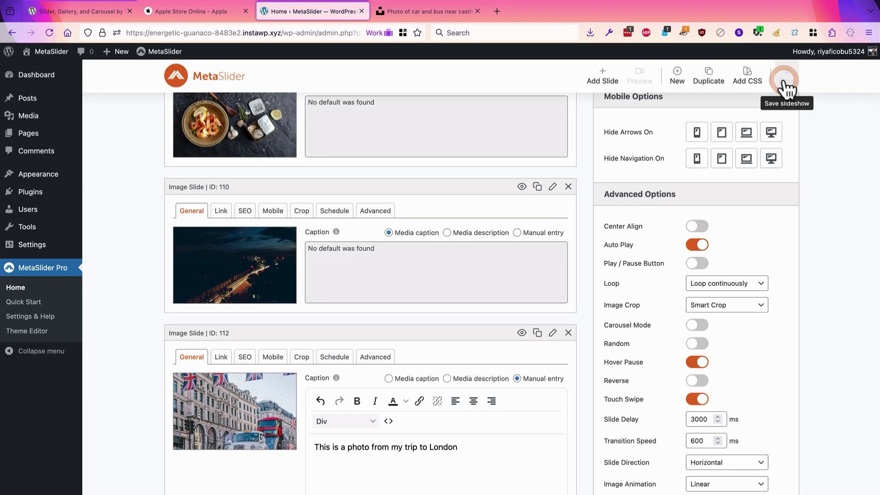
scroll(641, 320, down, 2)
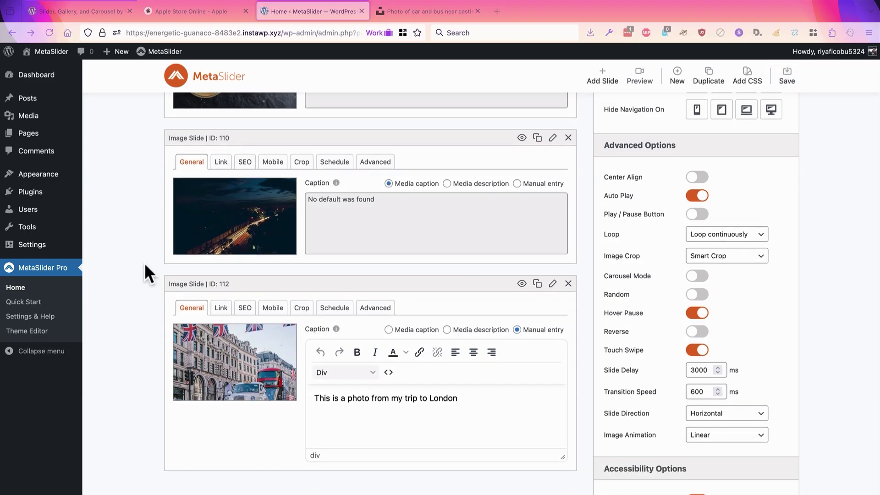
Step: Embed slideshow #102 in the My Slideshow post with a MetaSlider block, then view the live post
click(28, 98)
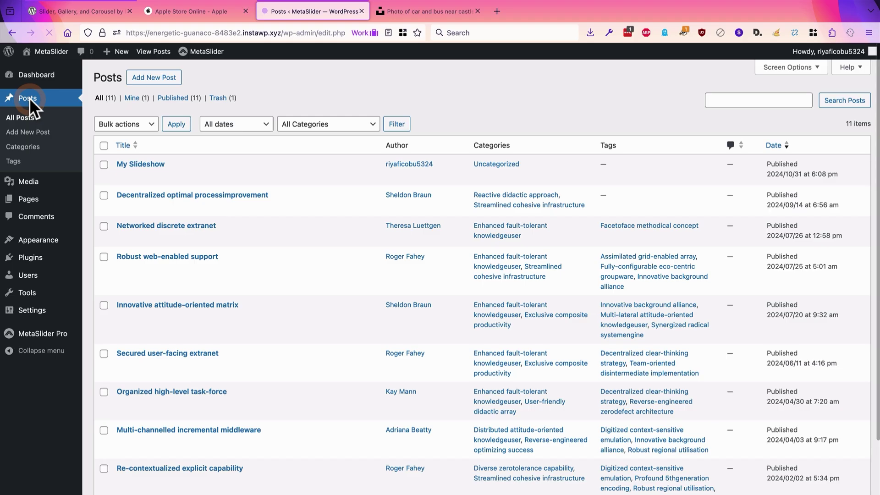
click(123, 177)
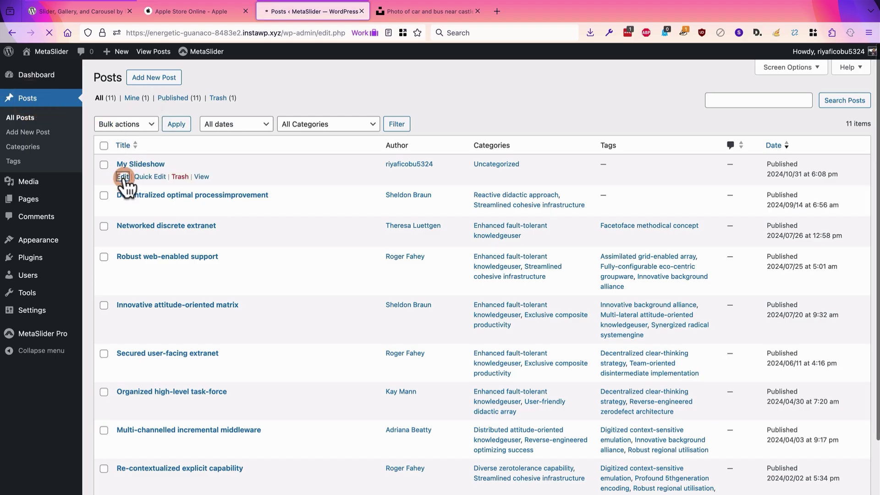
click(227, 164)
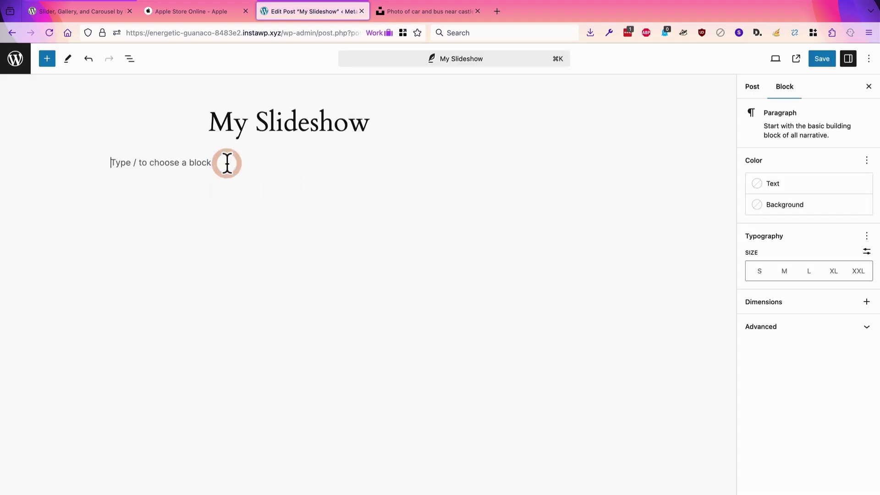
text(/)
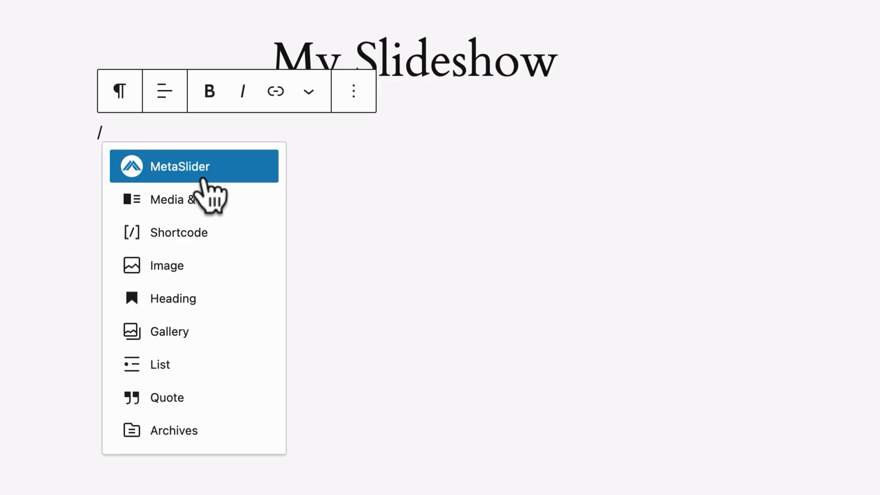
click(202, 174)
click(198, 210)
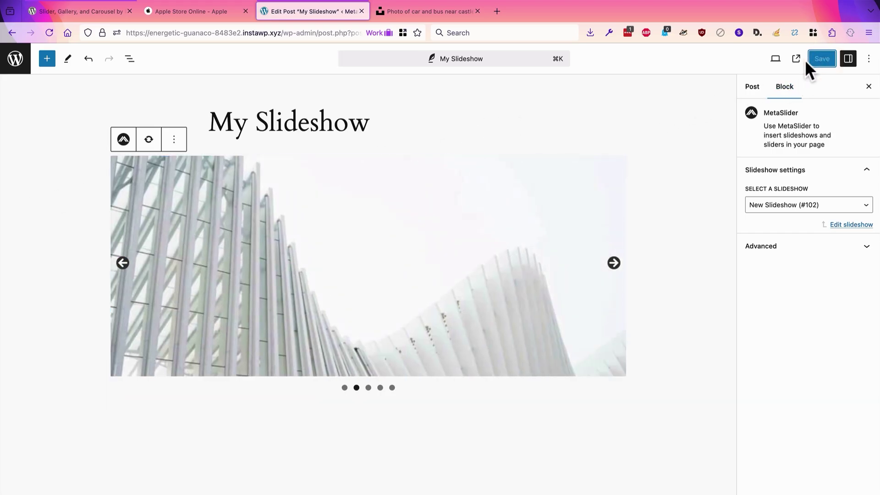
click(797, 59)
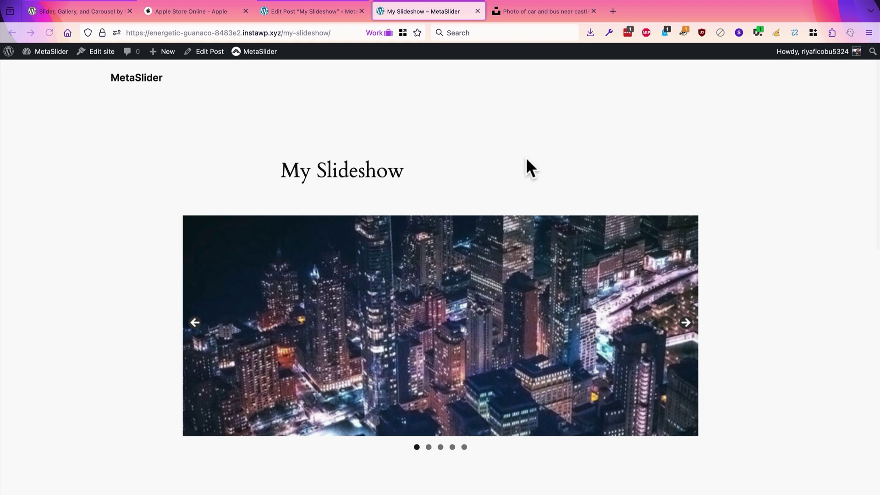
Step: Advance the live slideshow to the London slide and select its caption text
click(685, 323)
click(685, 323)
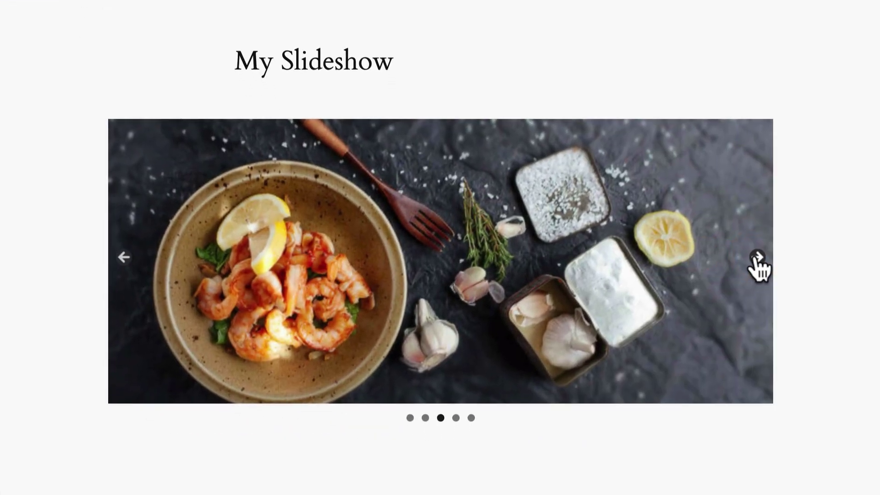
click(756, 259)
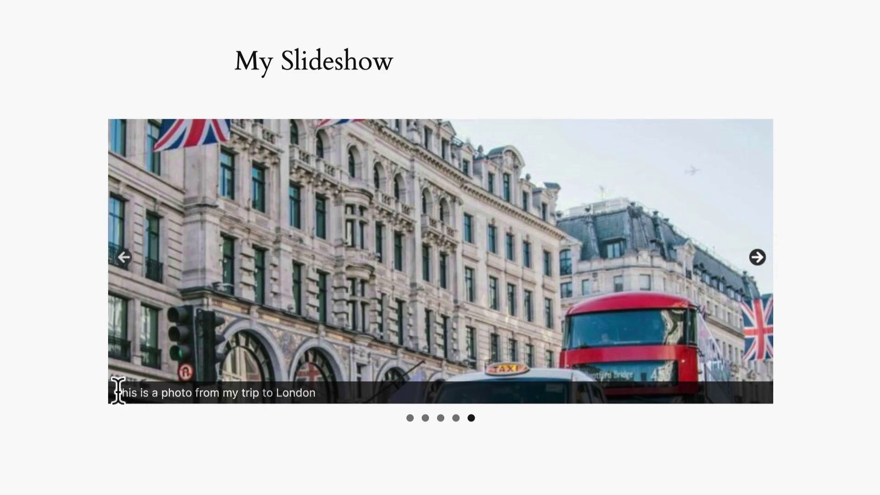
drag(117, 391, 315, 392)
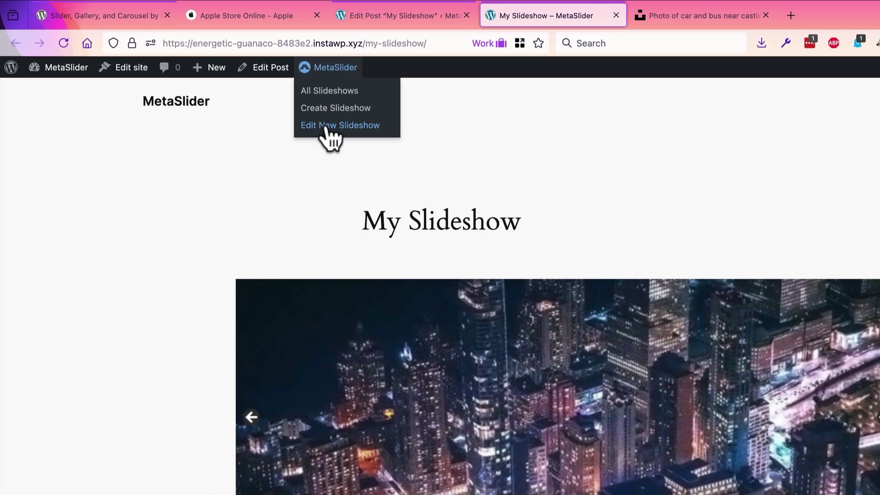
Step: Apply the Draxler theme to the slideshow, save it, and reload the live post
click(326, 127)
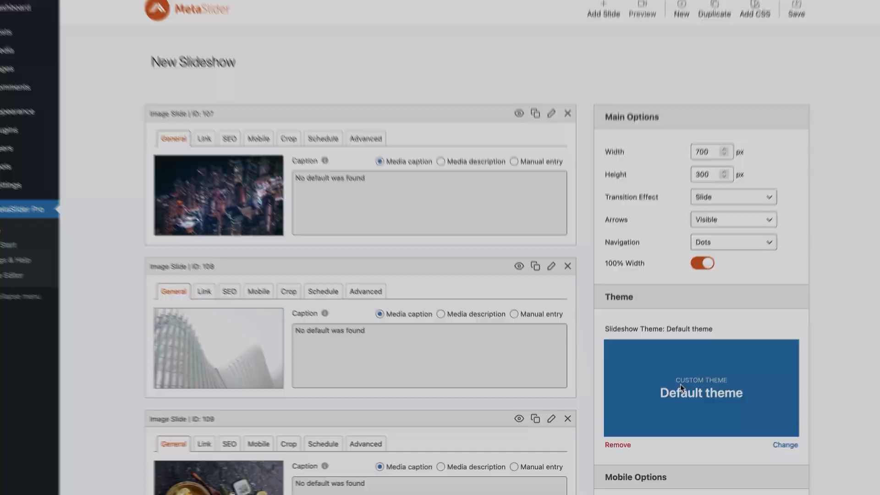
click(680, 384)
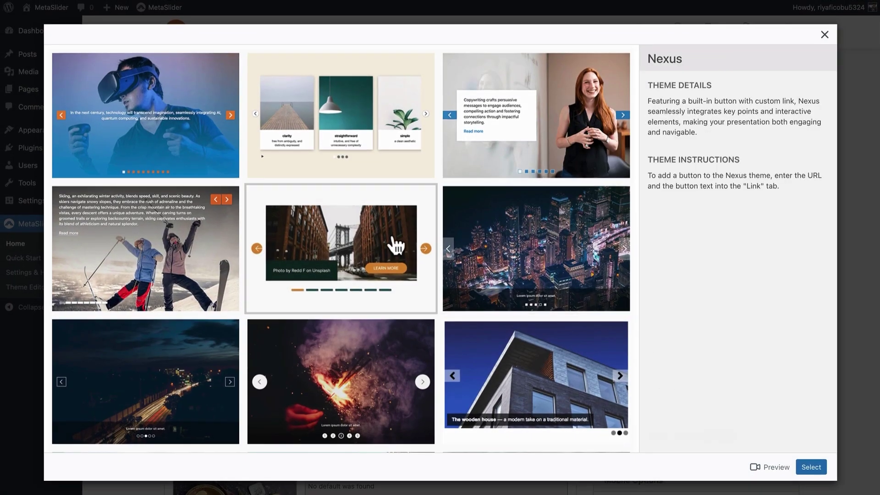
scroll(394, 245, down, 2)
click(179, 163)
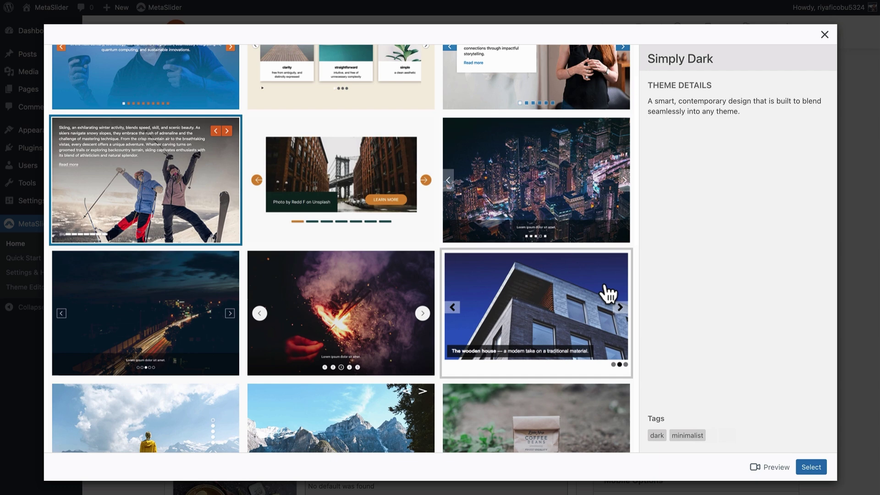
click(809, 467)
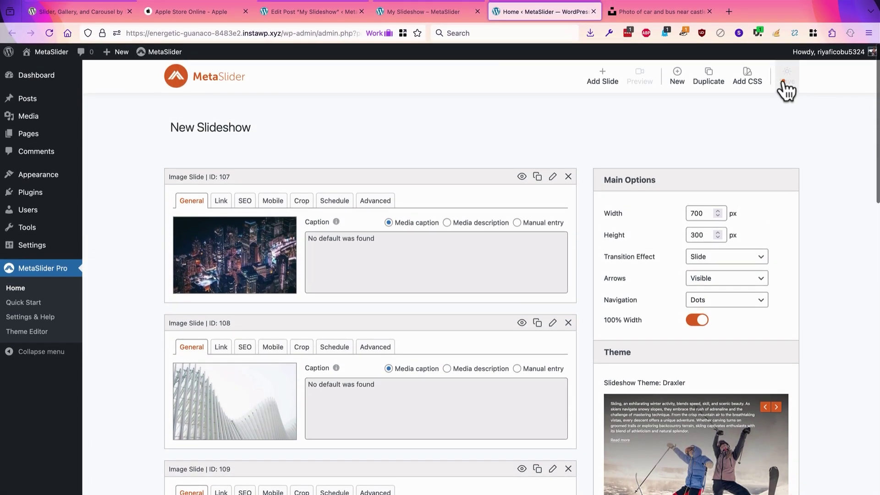
click(785, 87)
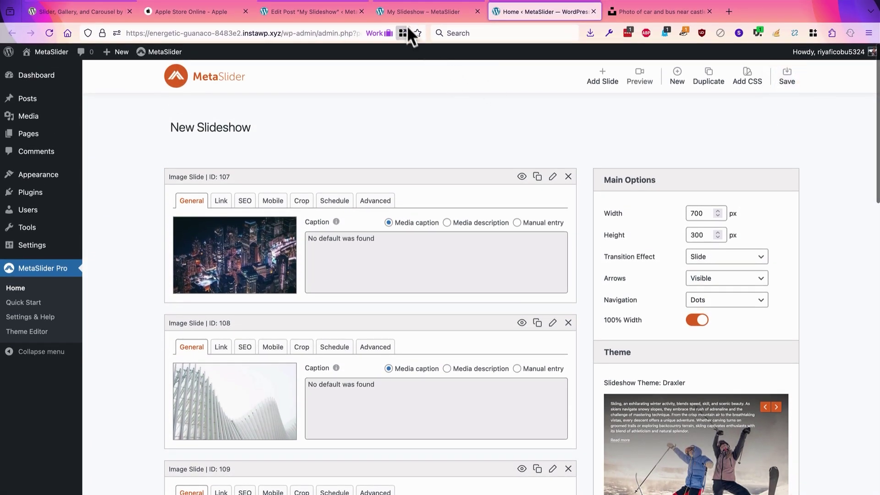
click(405, 12)
click(48, 33)
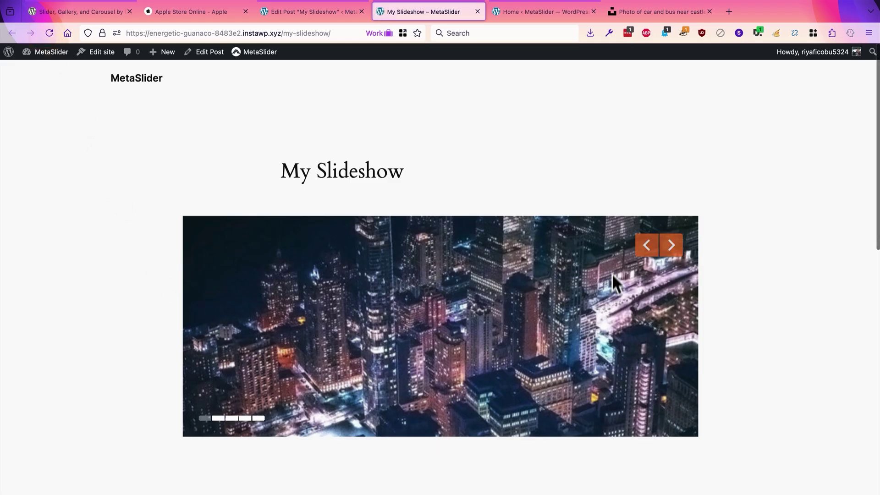
Step: Step the live slideshow forward to the London slide to check its restyled two-sentence caption
click(677, 247)
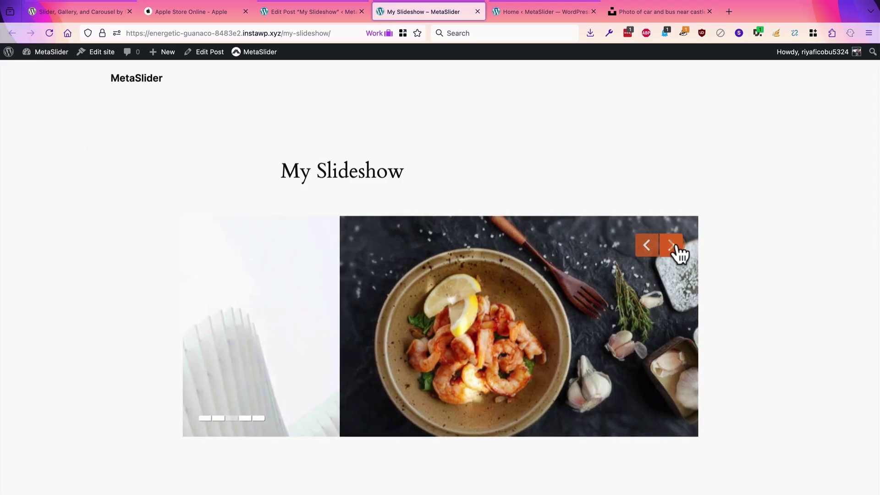
click(677, 248)
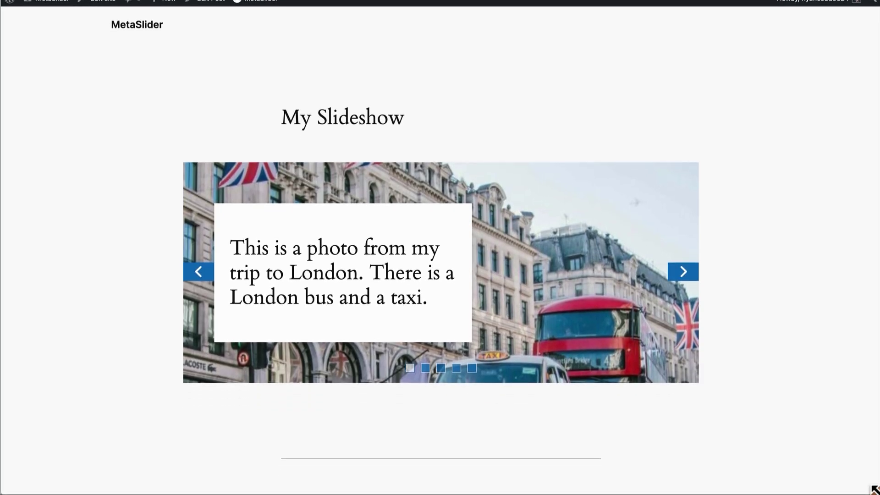
Step: Narrow the browser window slightly, then return to the MetaSlider slideshow editor
mouse_move(876, 492)
mouse_down()
mouse_move(668, 477)
mouse_move(287, 493)
mouse_move(552, 482)
mouse_move(879, 493)
mouse_up()
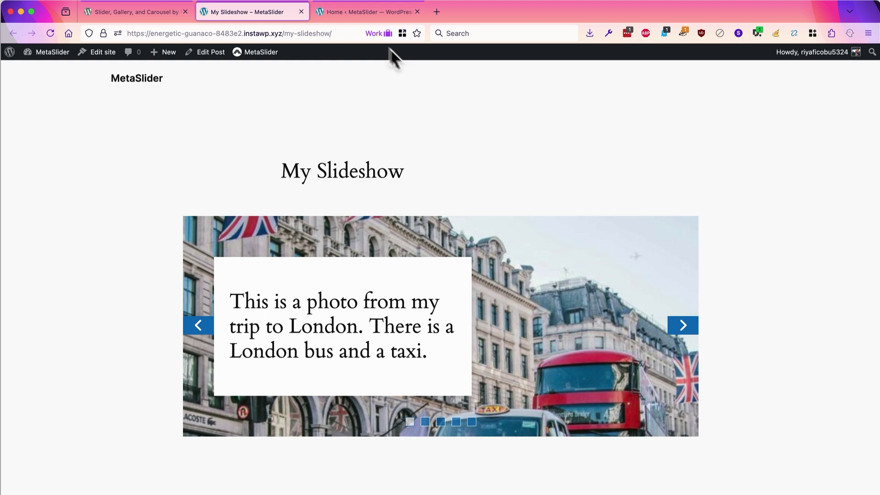
click(361, 13)
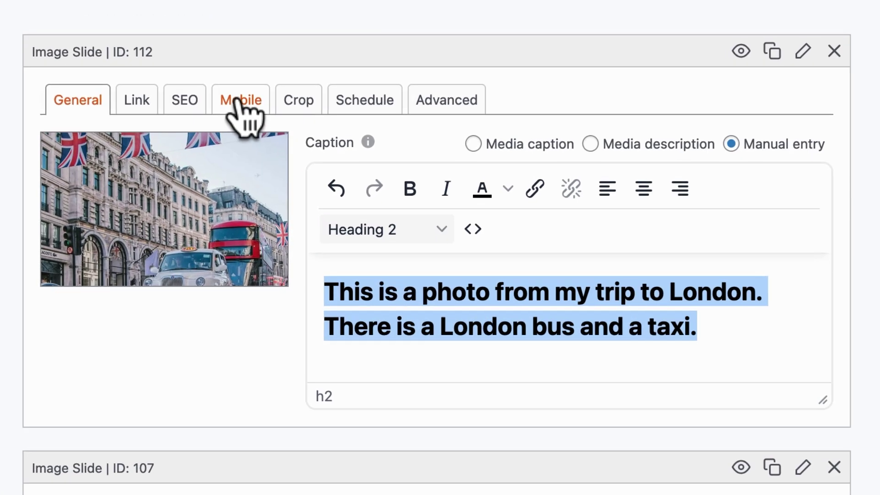
Step: Hide London slide 112 and its caption on phone screens (320–767px) via its Mobile settings
click(237, 102)
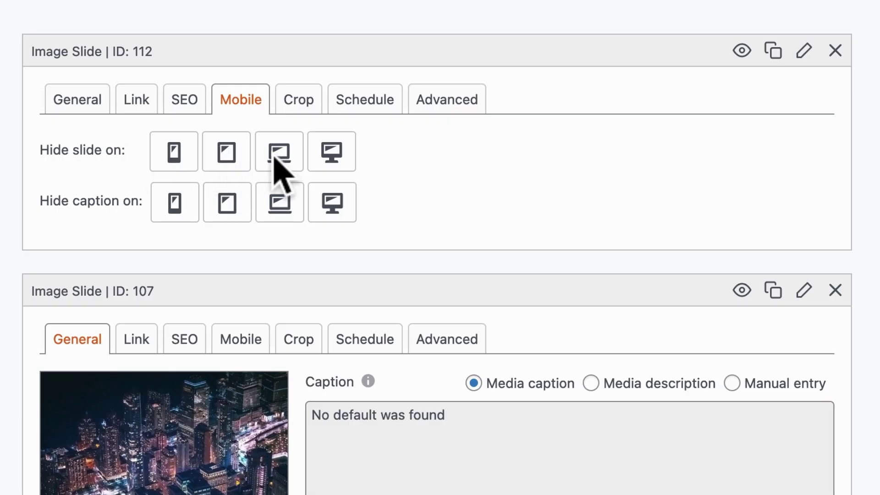
click(175, 152)
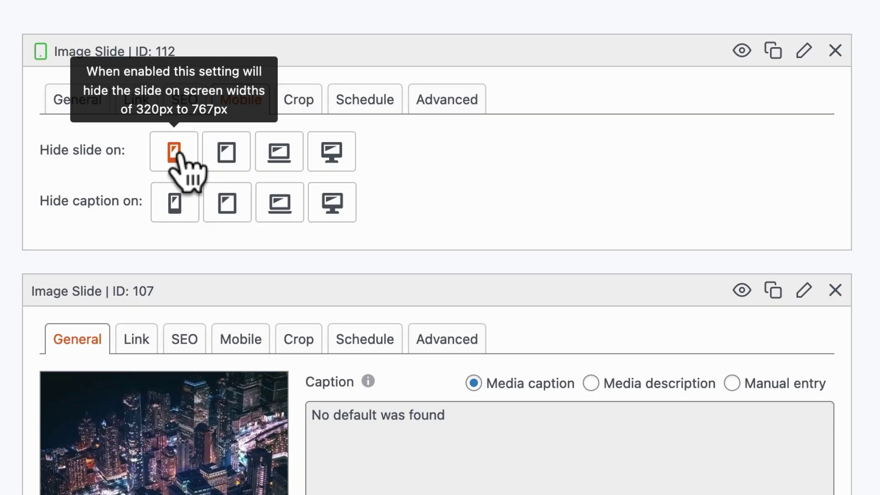
click(173, 209)
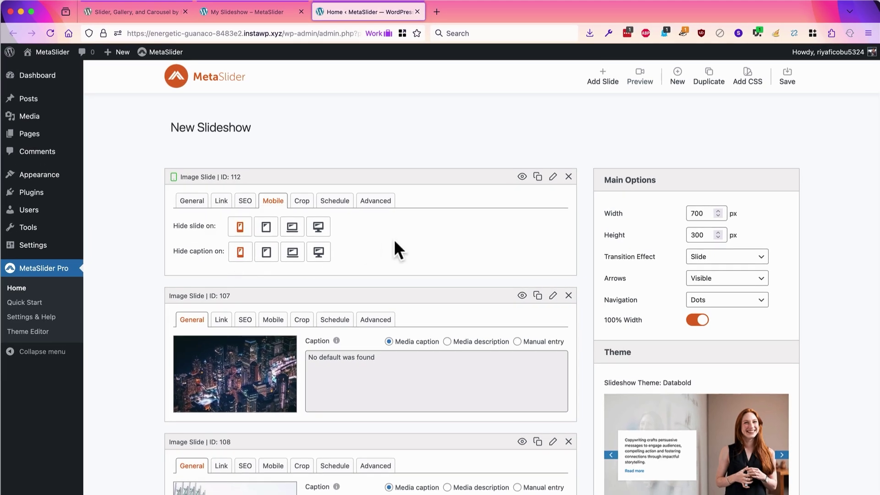
scroll(395, 242, down, 2)
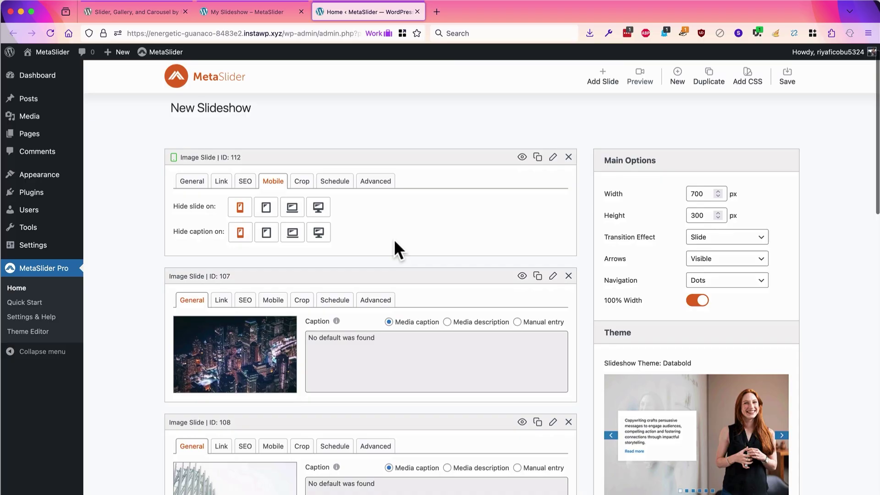
scroll(394, 240, down, 1)
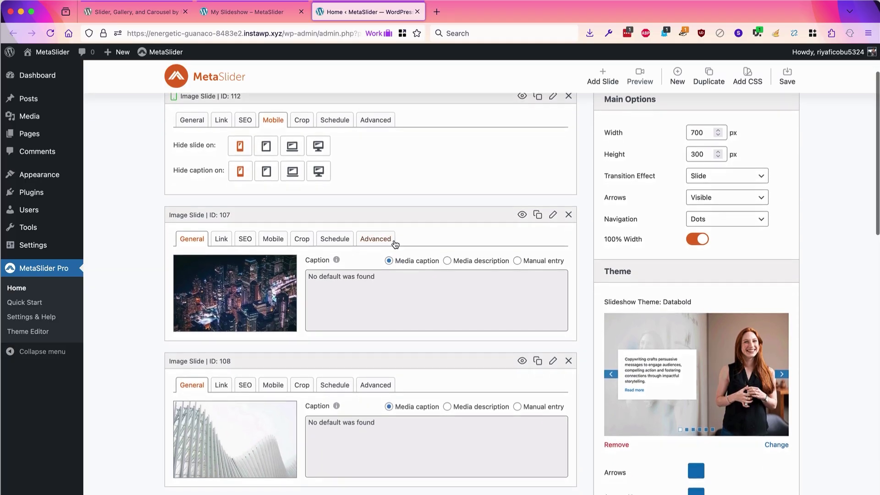
scroll(394, 243, down, 4)
scroll(395, 241, down, 7)
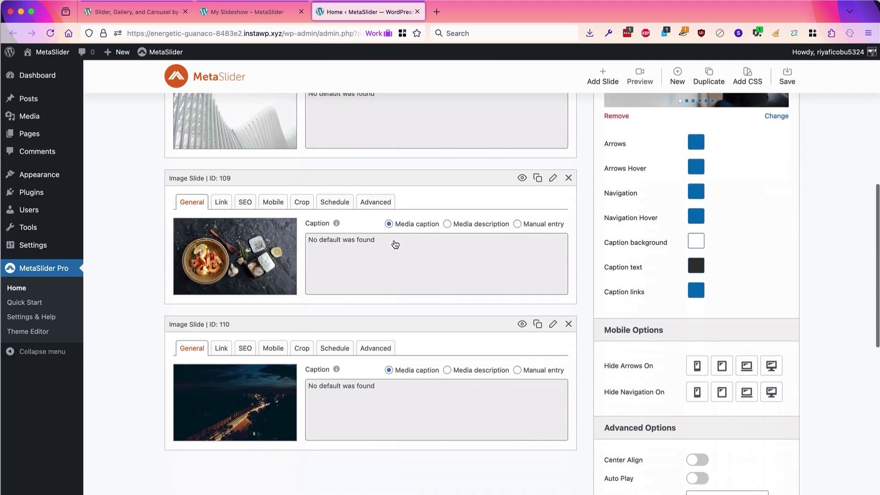
scroll(394, 240, down, 1)
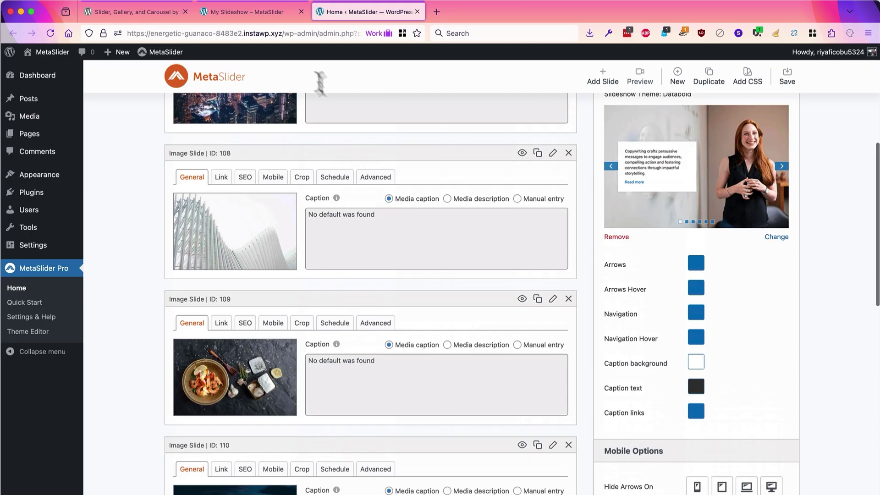
Step: Shrink the browser to phone width to check the live slideshow, then widen it again
click(260, 9)
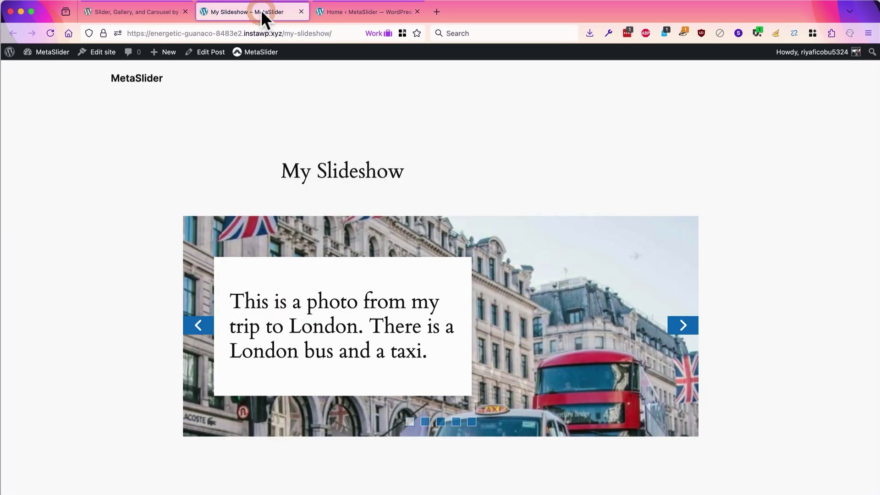
drag(878, 248, 352, 248)
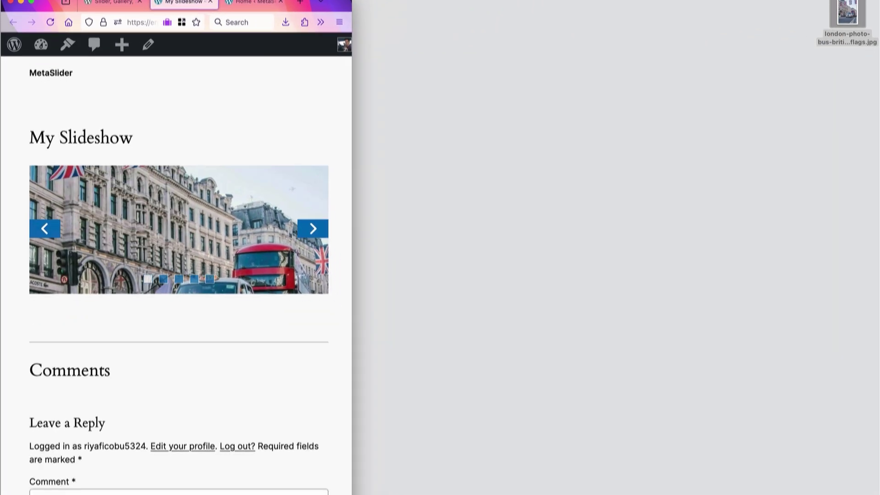
drag(352, 492, 235, 484)
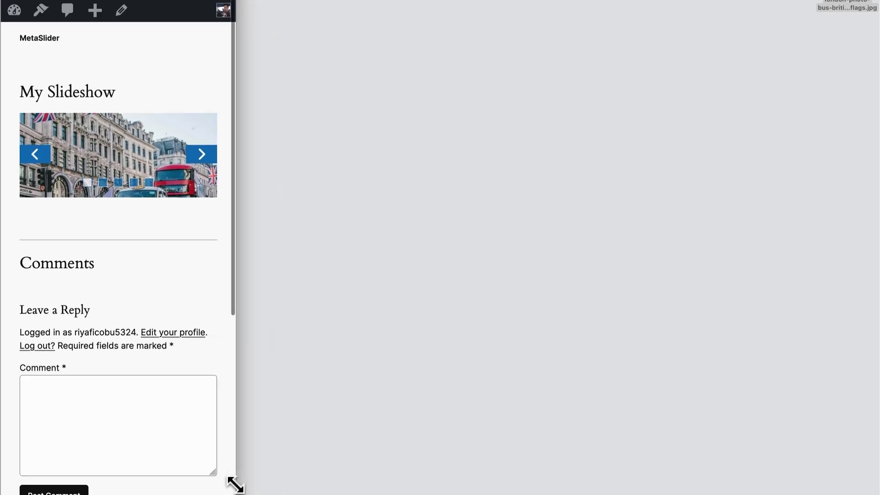
drag(235, 484, 843, 487)
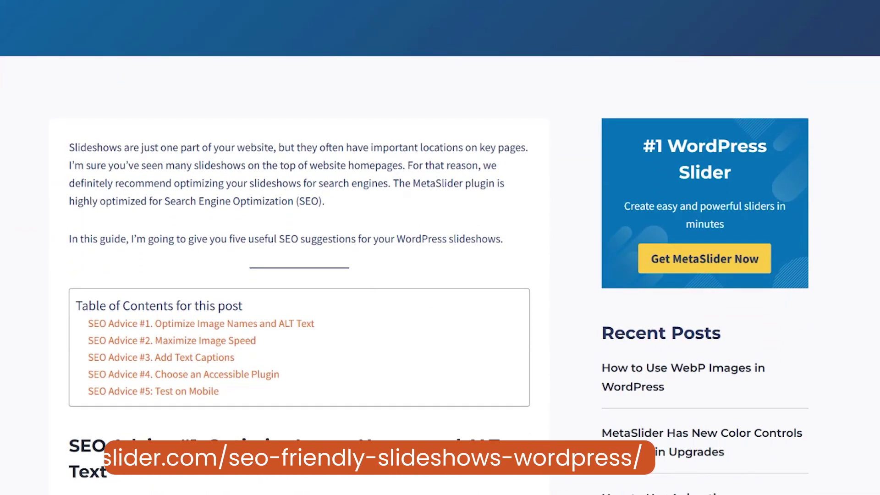
Step: Scroll through the metaslider.com SEO-friendly slideshows article to tip #5, Test on Mobile
scroll(440, 248, down, 1)
scroll(440, 247, down, 5)
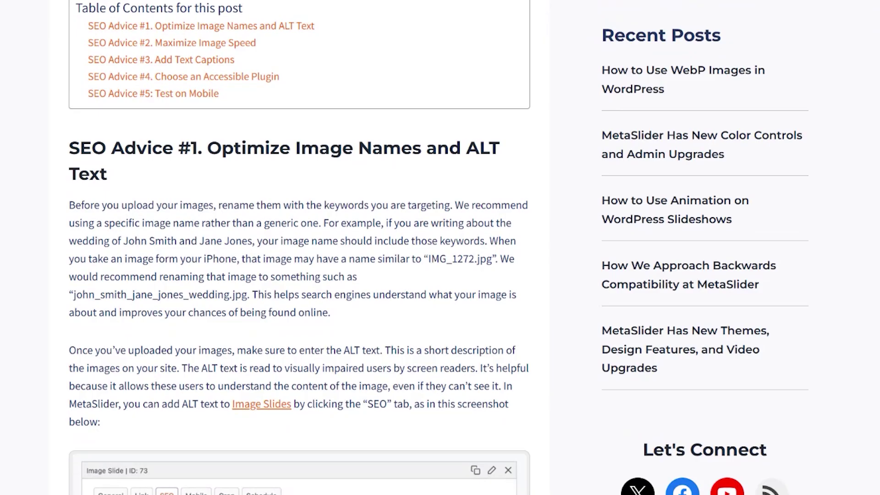
scroll(300, 248, down, 6)
scroll(300, 247, down, 5)
scroll(299, 248, up, 1)
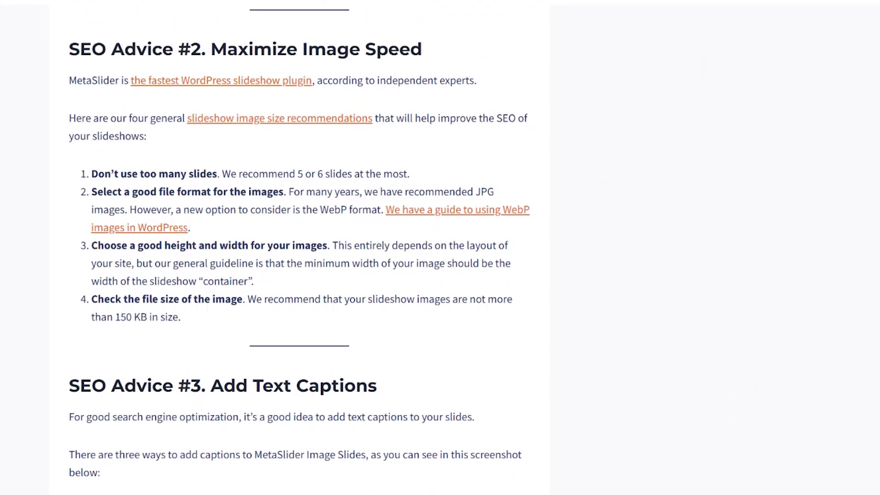
scroll(300, 248, down, 1)
scroll(300, 248, down, 3)
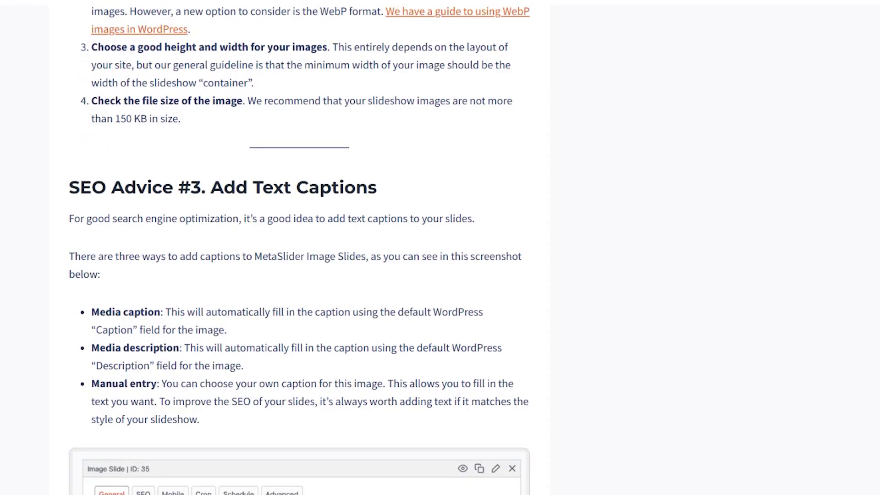
scroll(300, 248, down, 1)
scroll(299, 247, down, 6)
scroll(300, 247, down, 4)
scroll(299, 248, down, 8)
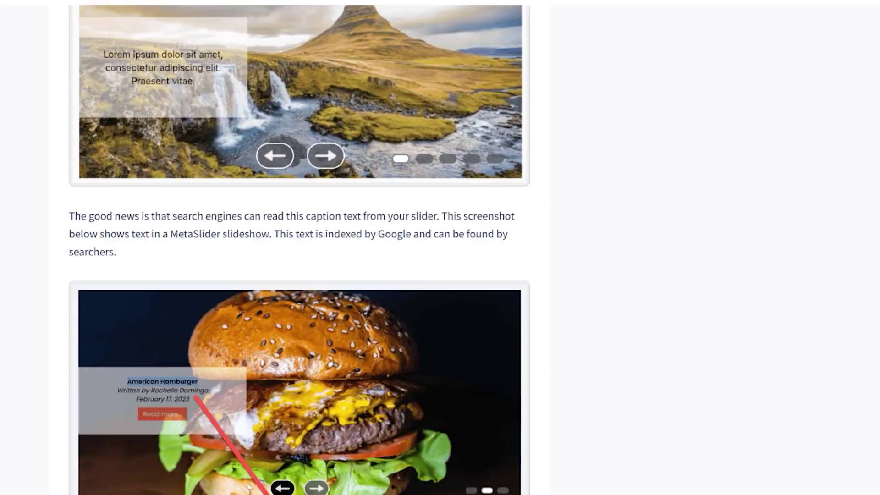
scroll(300, 247, down, 8)
scroll(299, 247, down, 1)
scroll(300, 248, down, 5)
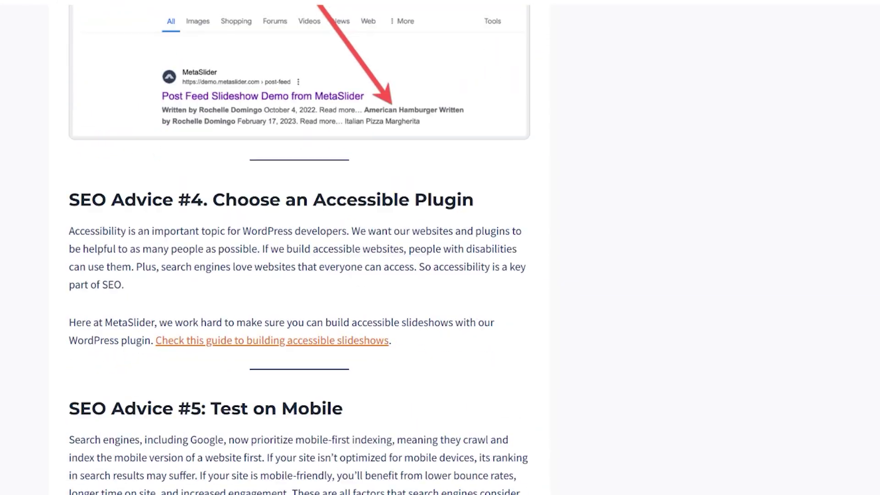